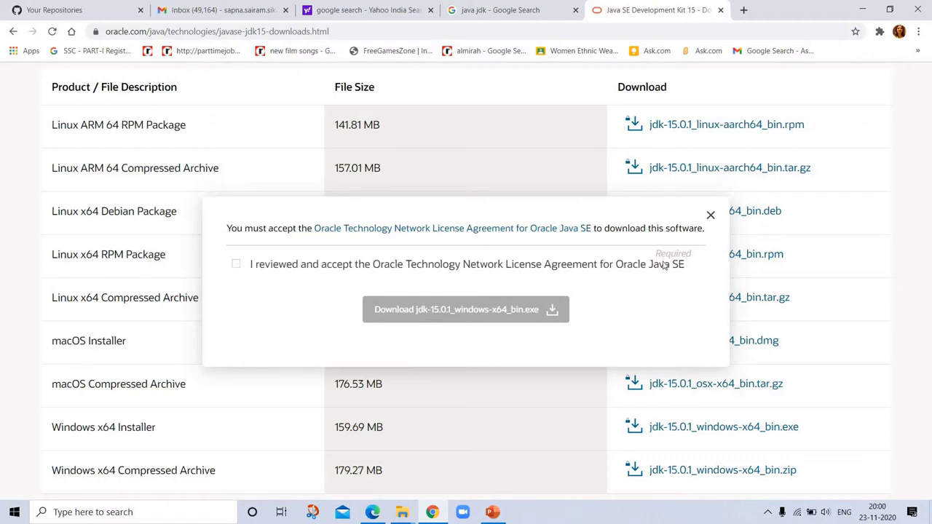
# Dismiss the JDK licence agreement prompt, then close the Oracle download and java jdk search pages and minimize the browser
pyautogui.click(710, 215)
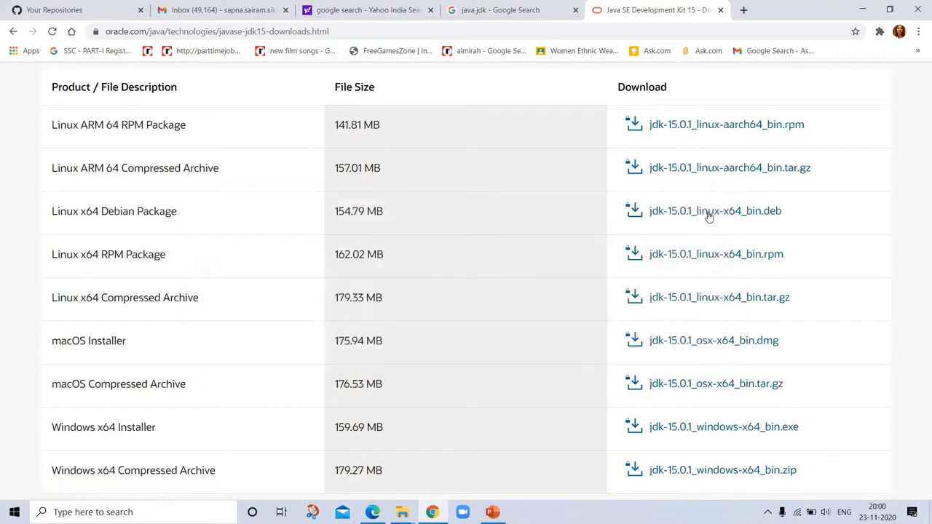
pyautogui.click(719, 9)
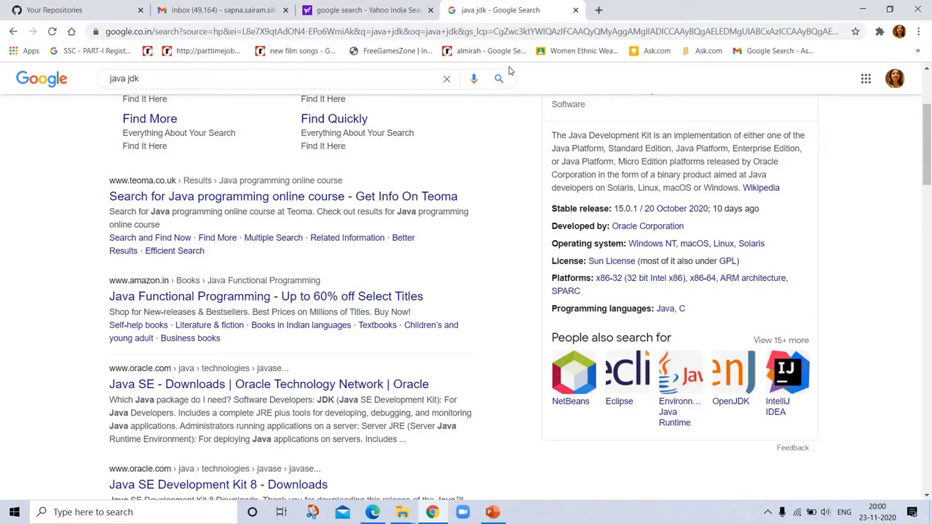
pyautogui.click(576, 10)
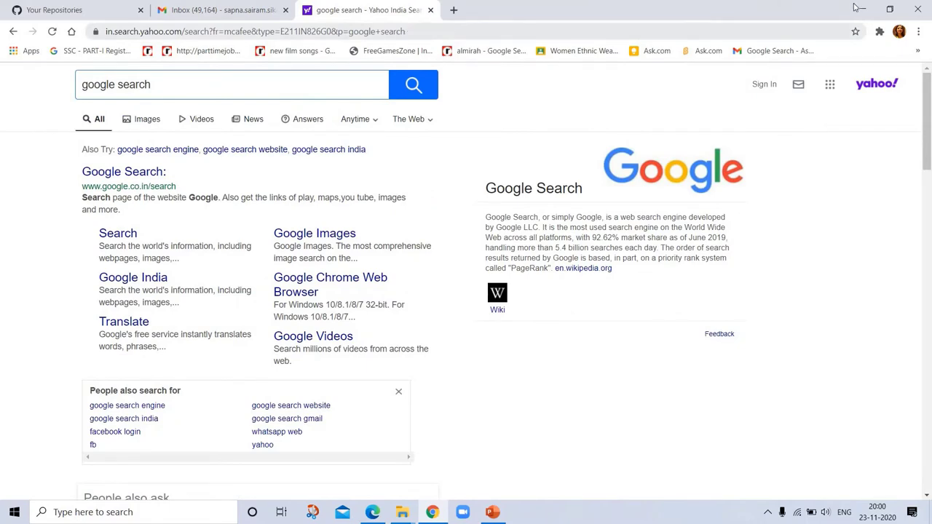
pyautogui.click(866, 8)
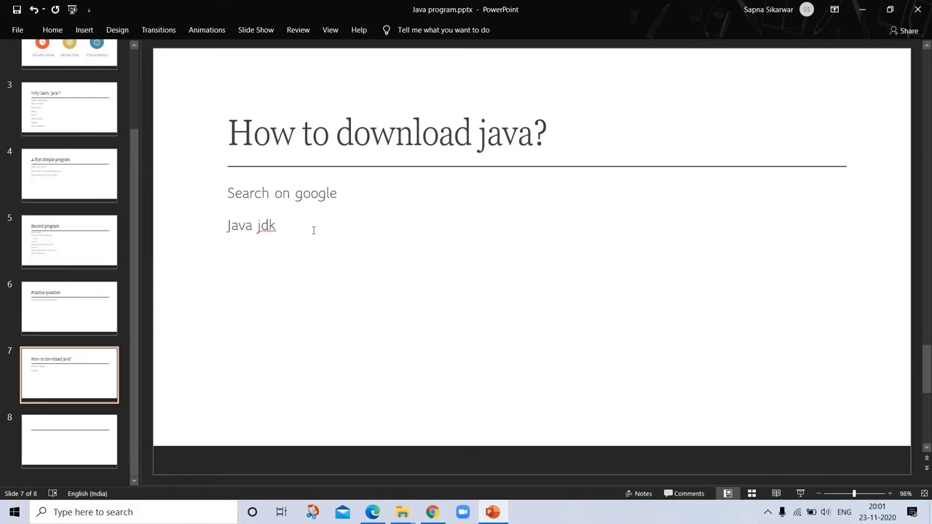
# Add a blank slide after the "How to download java?" slide, then minimize the presentation to show the desktop
pyautogui.hotkey('ctrl', 'm')
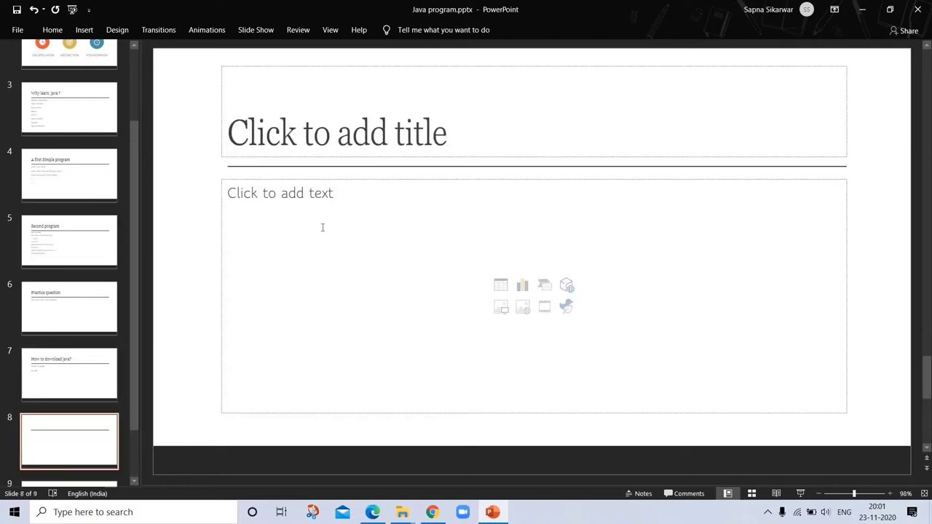
pyautogui.click(73, 369)
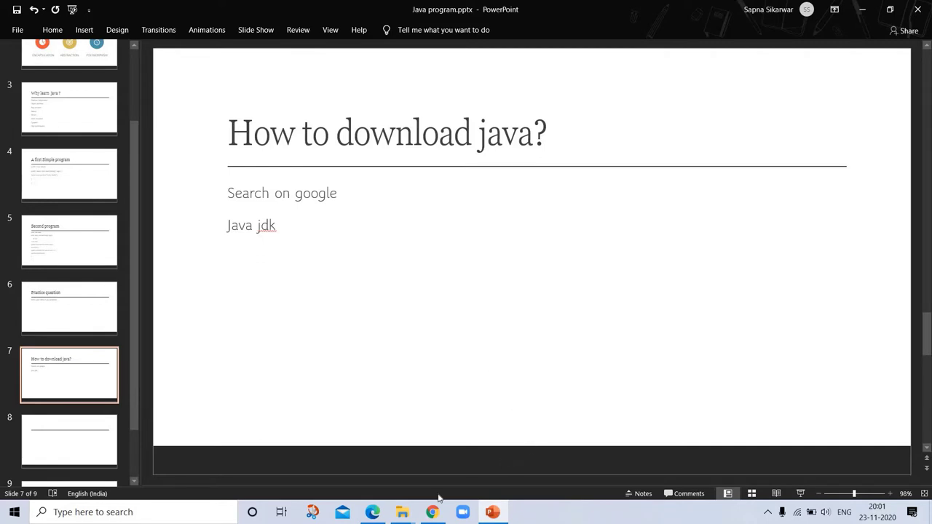
pyautogui.moveTo(401, 517)
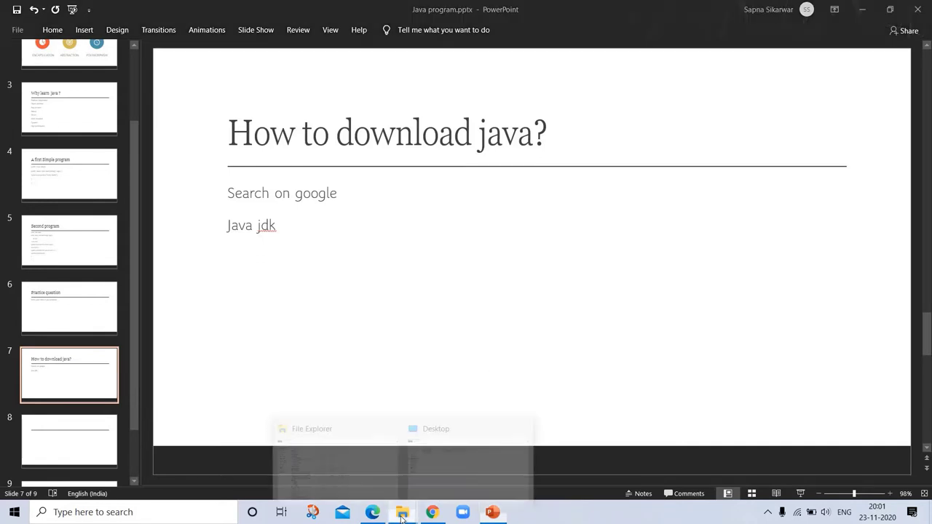
pyautogui.click(373, 473)
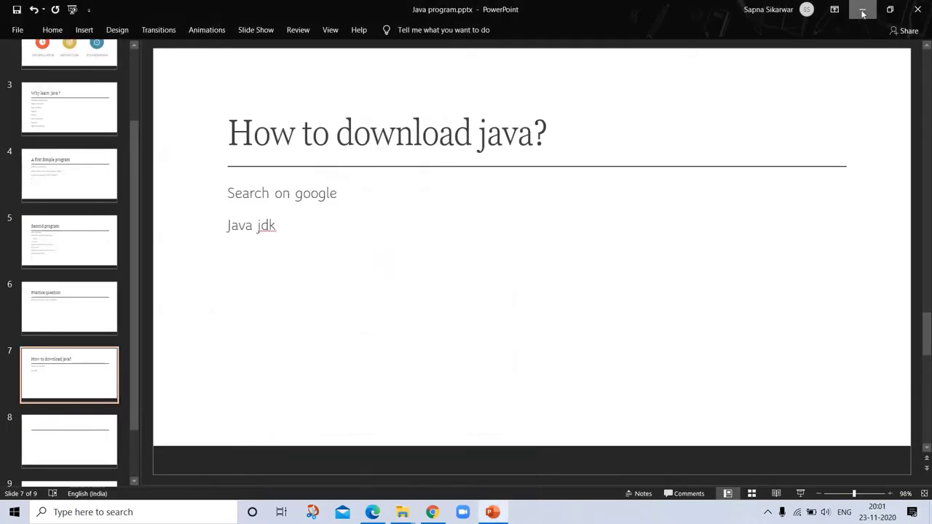
pyautogui.click(861, 10)
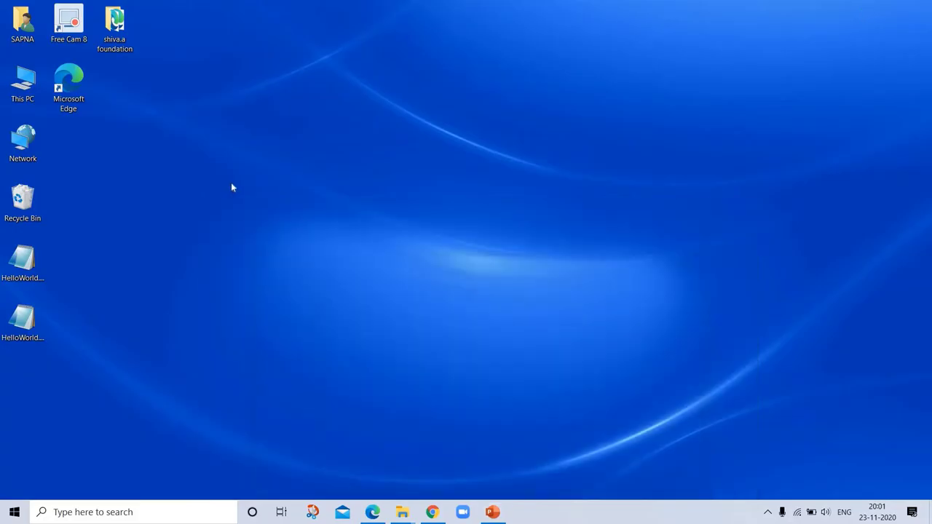
# Open the folder C:\Program Files\Java\jdk-15.0.1\bin in File Explorer
pyautogui.doubleClick(30, 83)
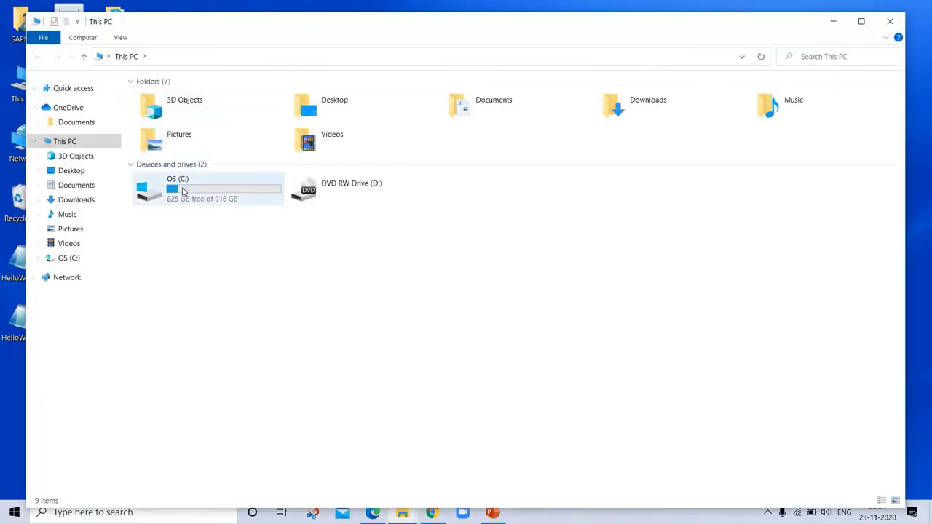
pyautogui.click(182, 191)
pyautogui.doubleClick(183, 192)
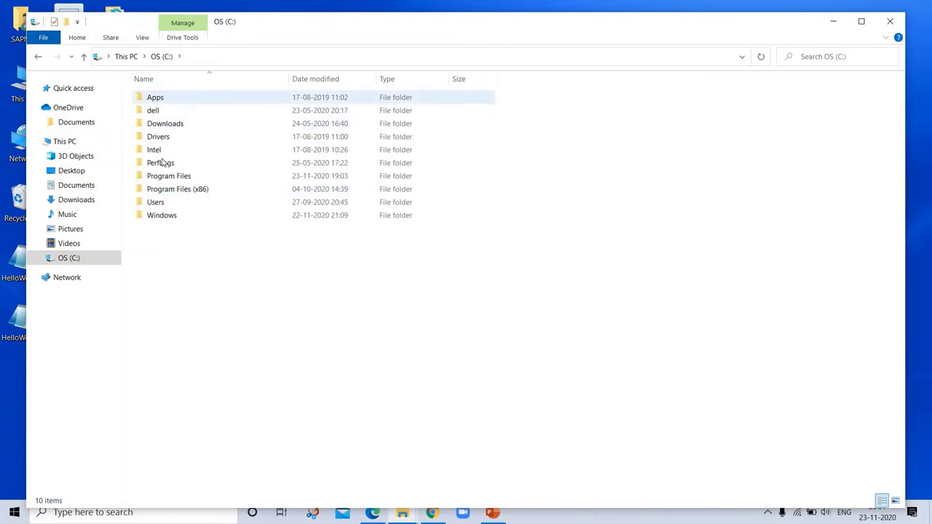
pyautogui.doubleClick(154, 177)
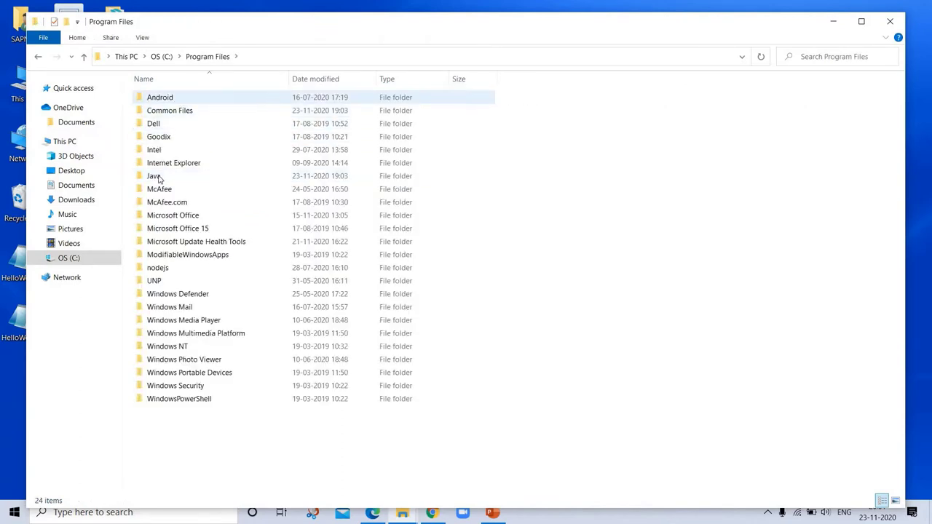
pyautogui.doubleClick(154, 178)
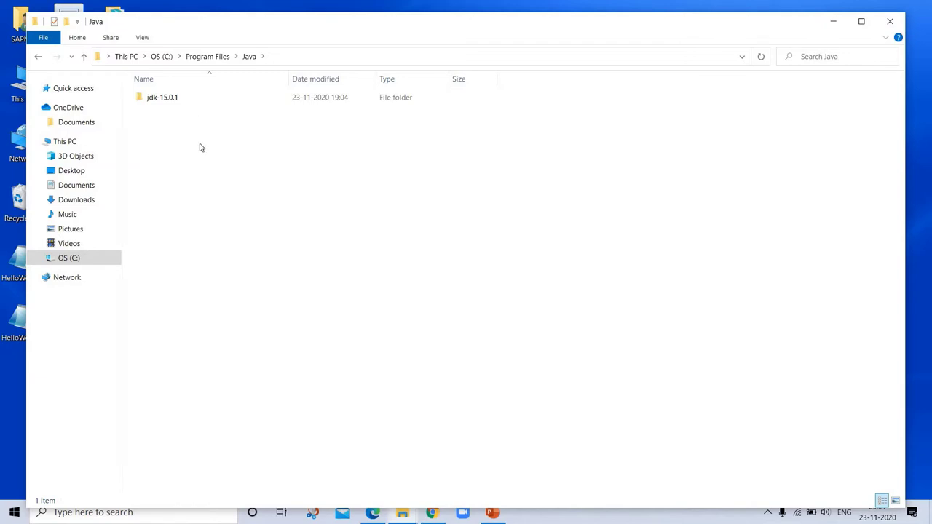
pyautogui.click(166, 99)
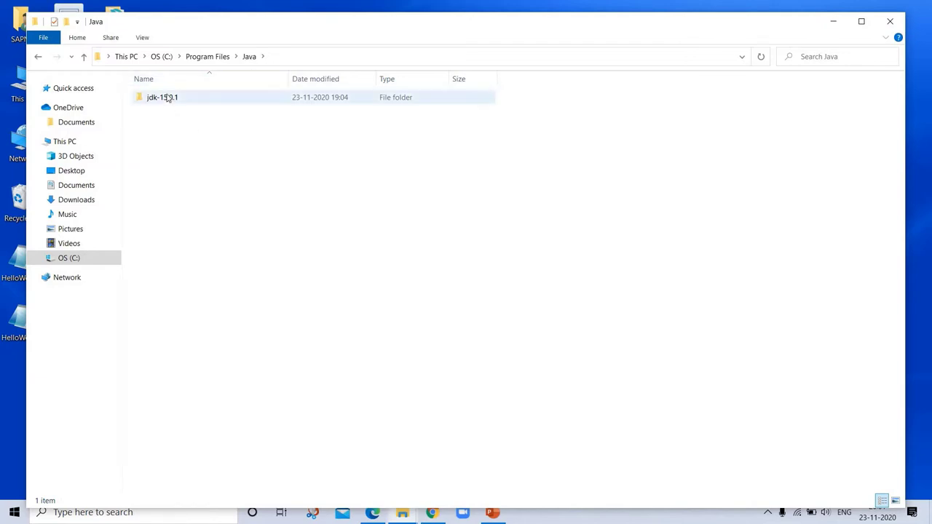
pyautogui.doubleClick(166, 98)
pyautogui.click(167, 98)
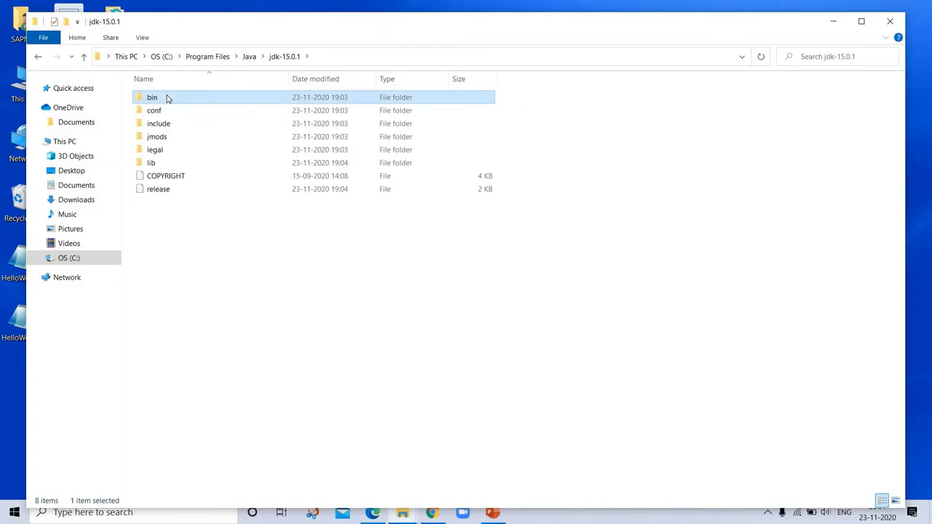
pyautogui.doubleClick(167, 99)
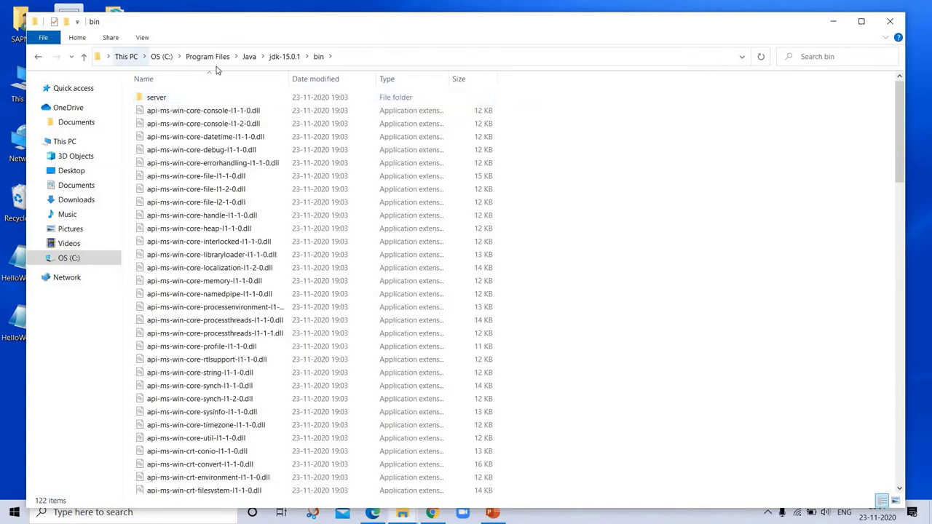
# Show the JDK bin folder's location as a full text path and select the whole path
pyautogui.click(311, 58)
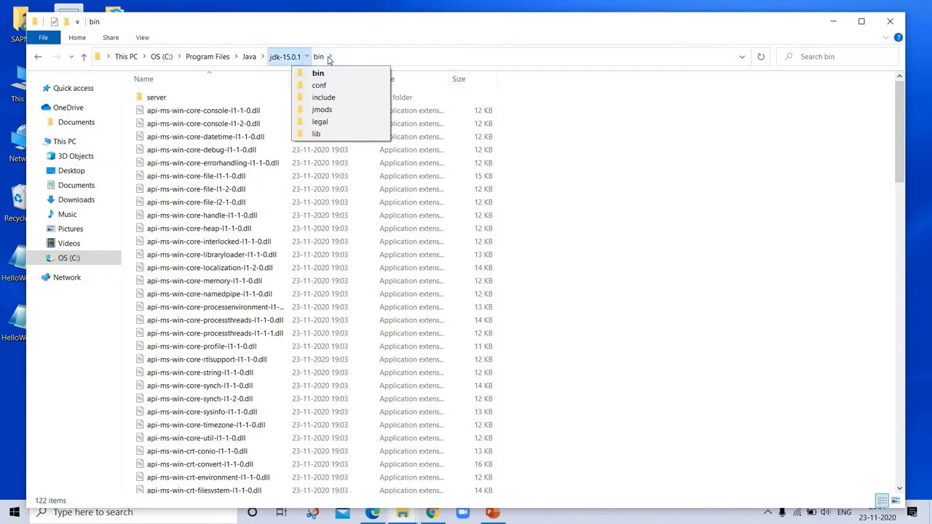
pyautogui.click(328, 58)
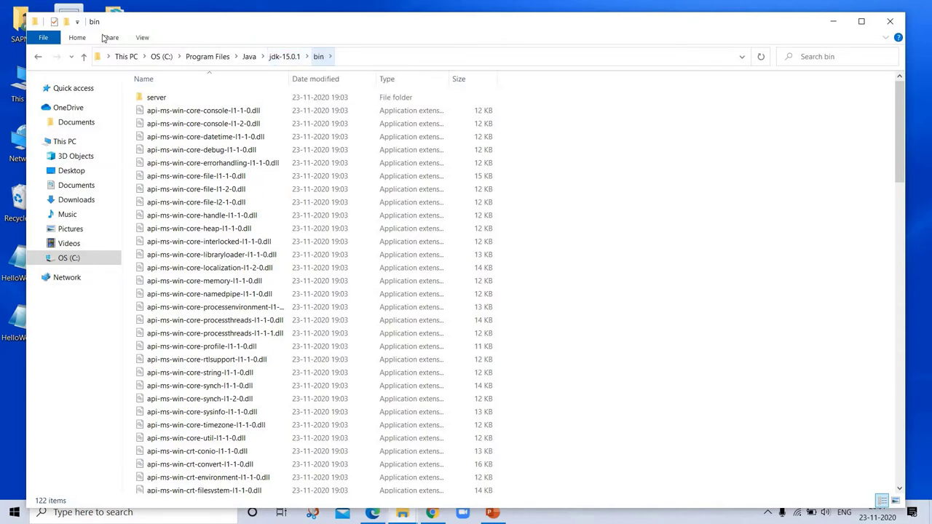
pyautogui.click(108, 57)
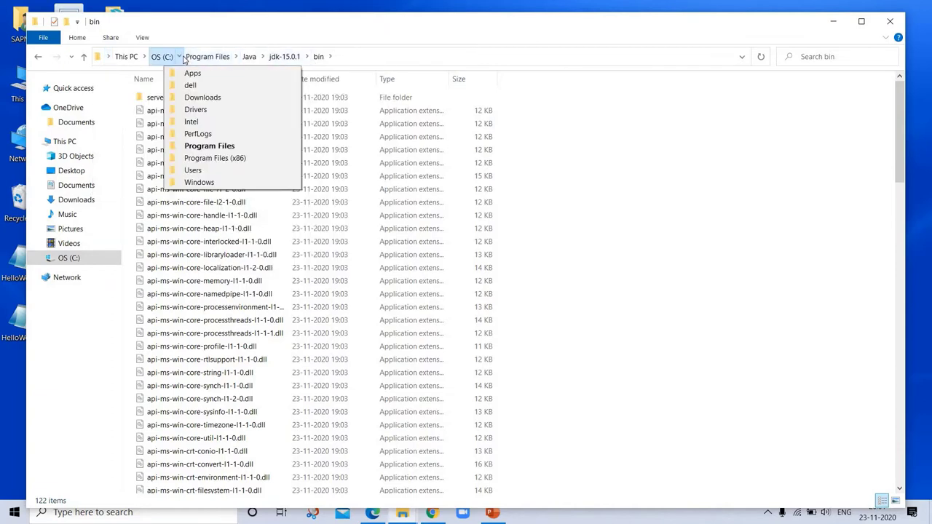
pyautogui.click(181, 58)
pyautogui.click(180, 58)
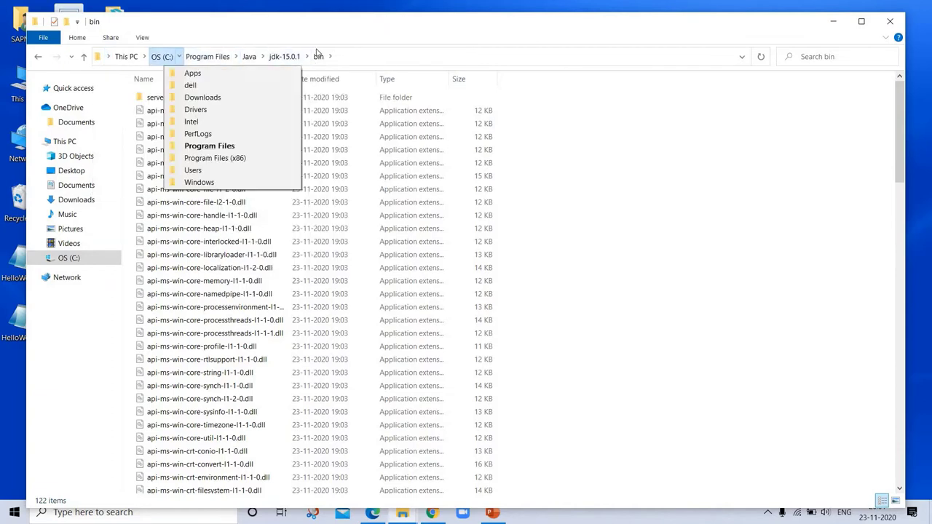
pyautogui.click(385, 52)
pyautogui.click(385, 52)
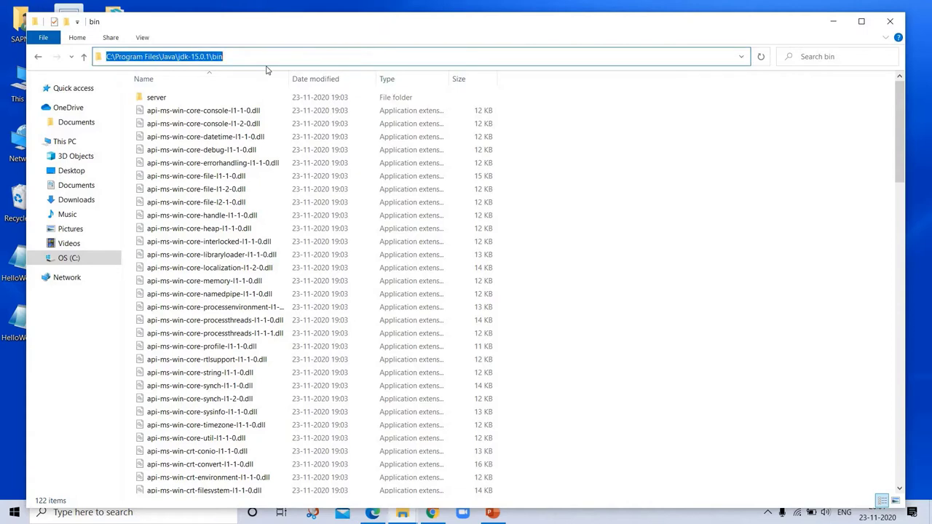
# Search Windows for "env" and open the Environment Variables dialog through the system environment variables settings
pyautogui.click(99, 520)
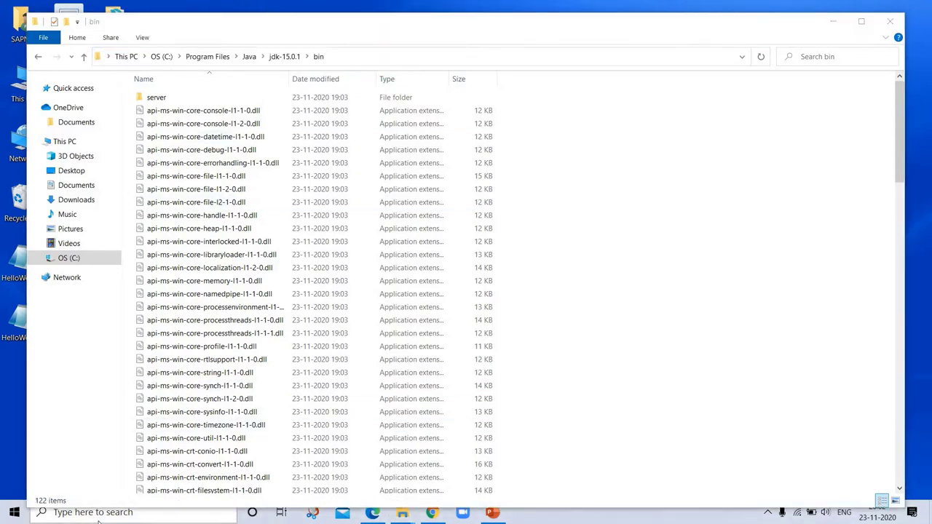
pyautogui.write('en')
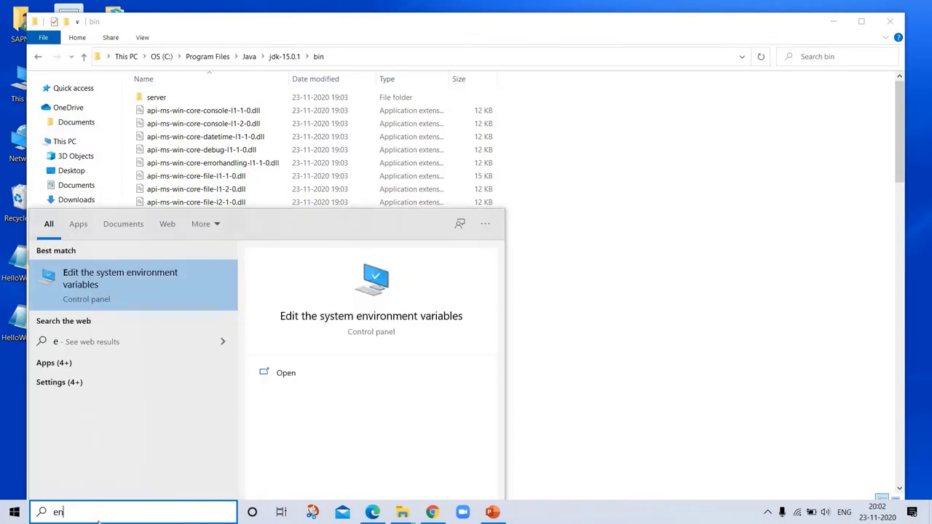
pyautogui.write('v')
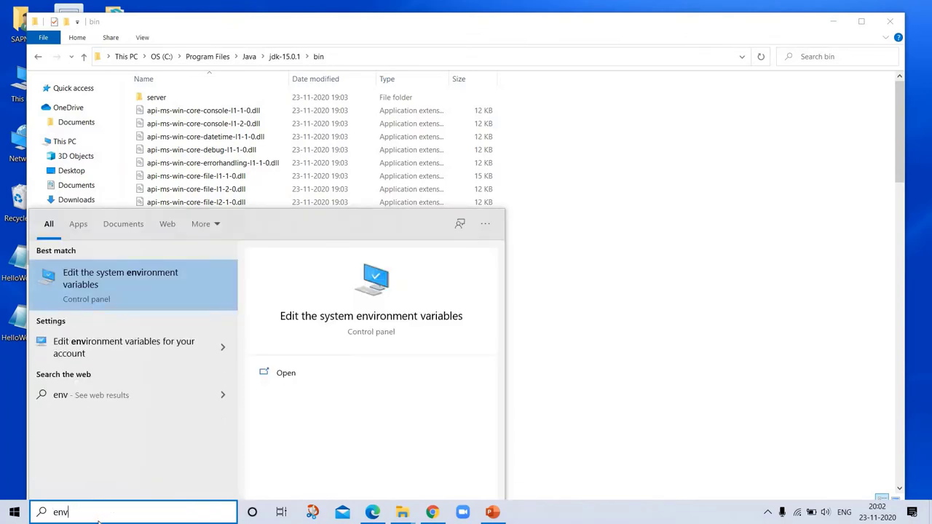
pyautogui.click(169, 289)
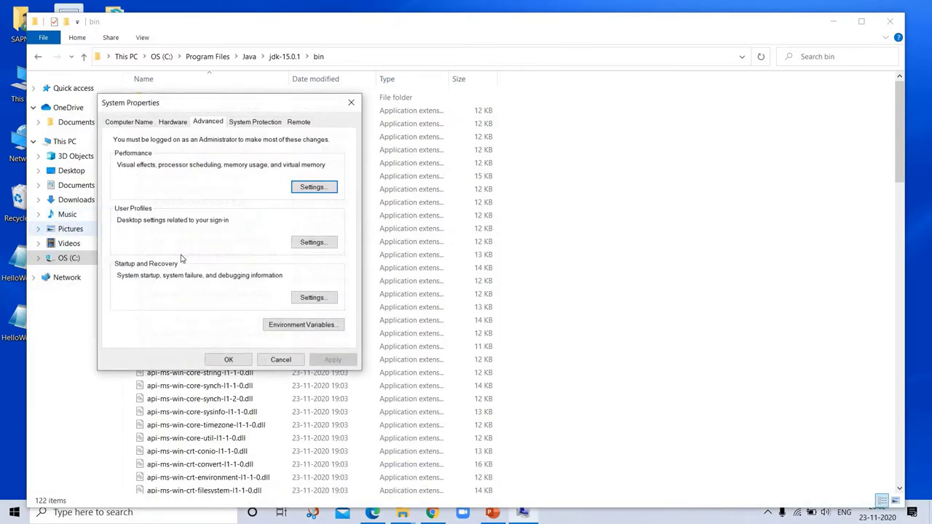
pyautogui.click(291, 331)
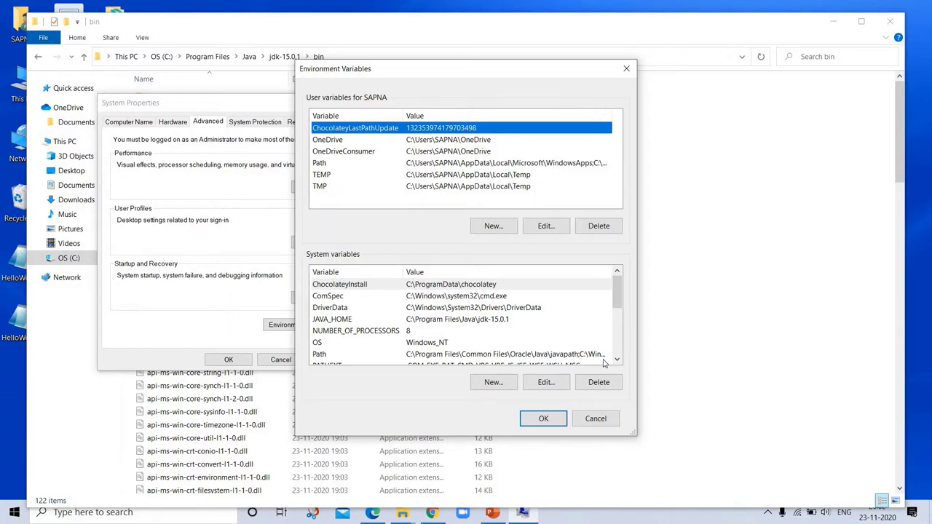
pyautogui.click(551, 383)
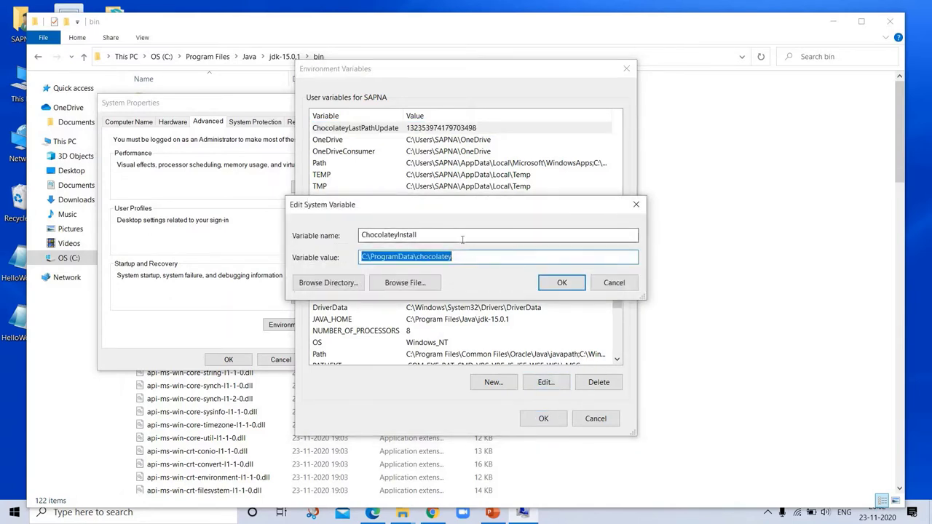
pyautogui.click(632, 210)
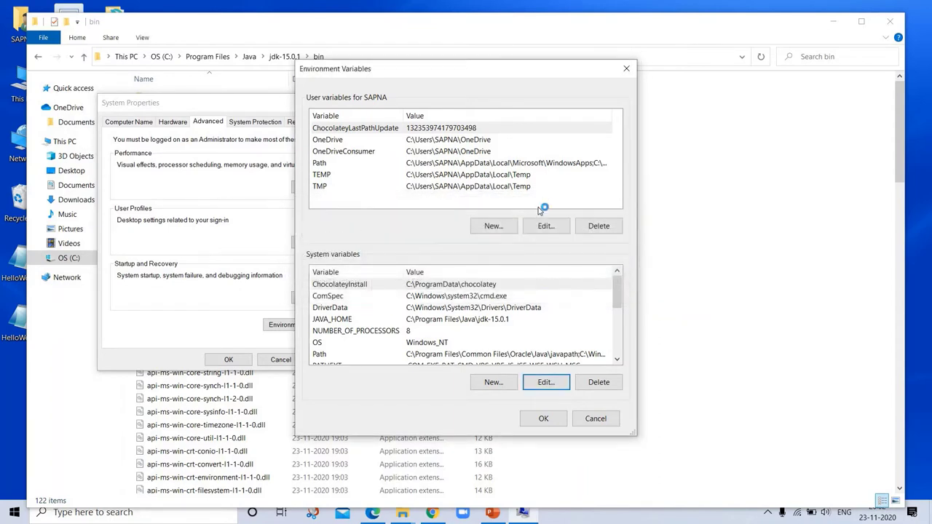
pyautogui.click(510, 226)
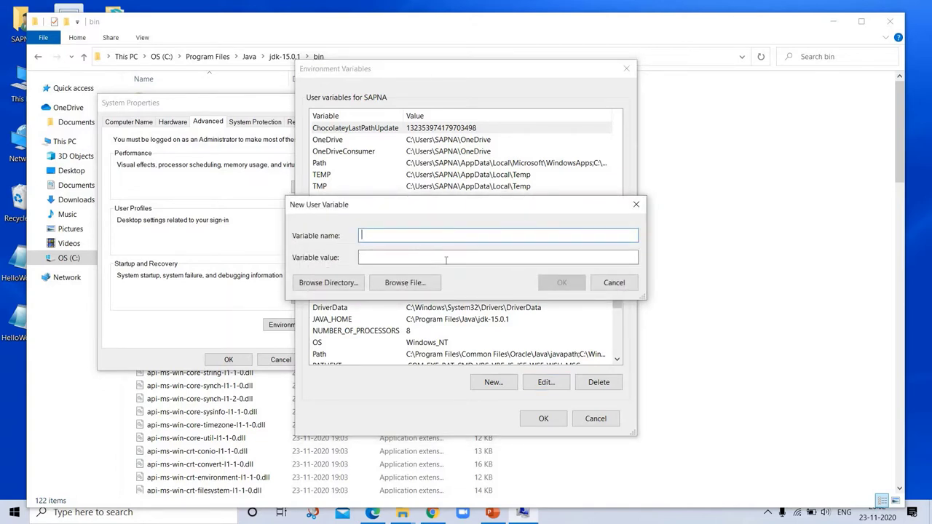
pyautogui.click(637, 205)
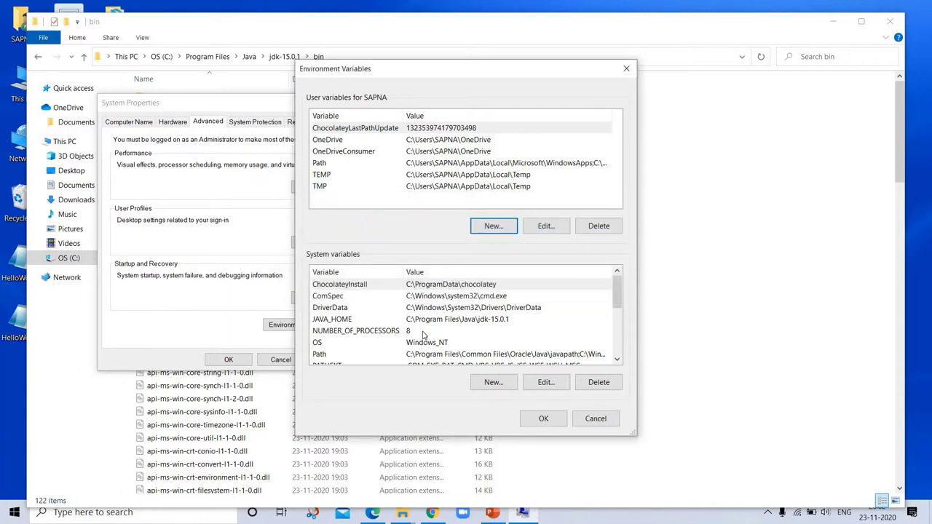
# Look through the list of system variables and view the blank form for a new system variable, leaving it without saving
pyautogui.click(617, 360)
pyautogui.click(618, 360)
pyautogui.click(618, 359)
pyautogui.click(617, 359)
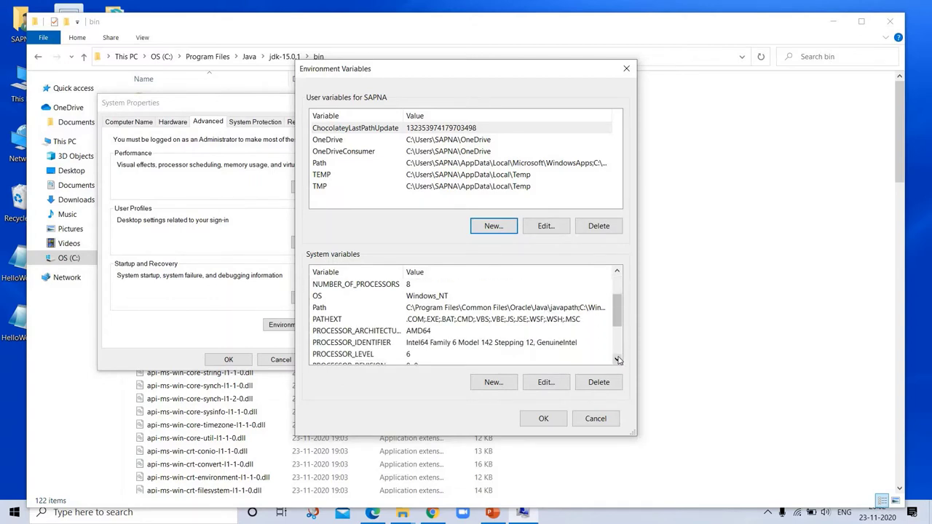
pyautogui.click(617, 359)
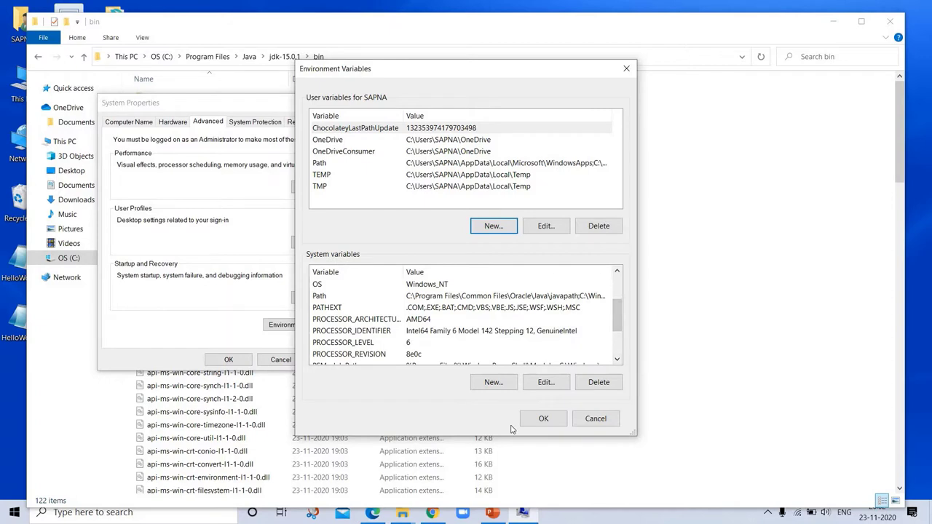
pyautogui.click(615, 288)
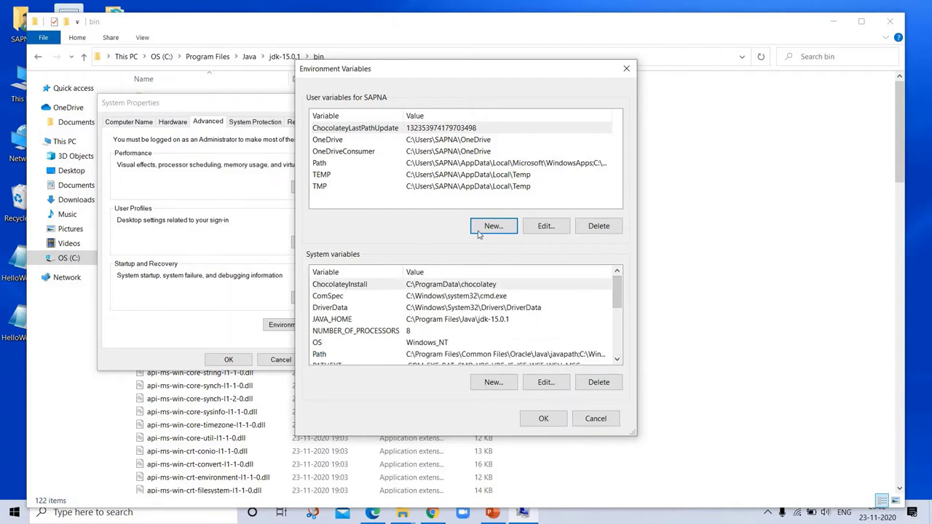
pyautogui.click(493, 382)
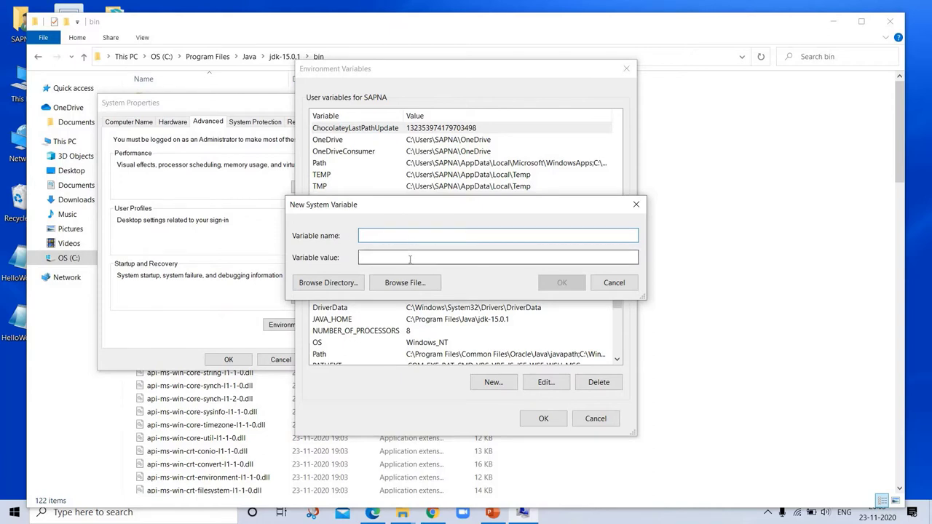
pyautogui.click(636, 207)
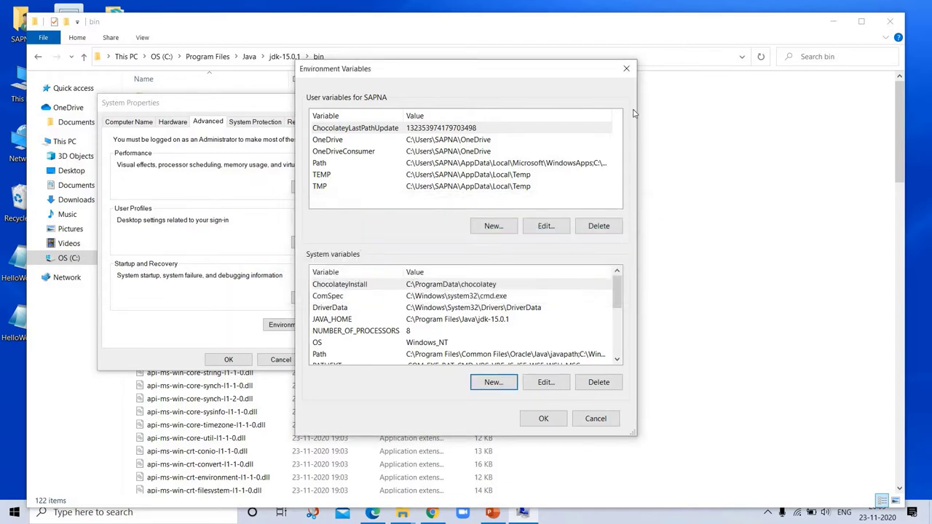
# Leave the environment variable settings, check the installed Java version by running java -version in Command Prompt, and close it
pyautogui.click(626, 70)
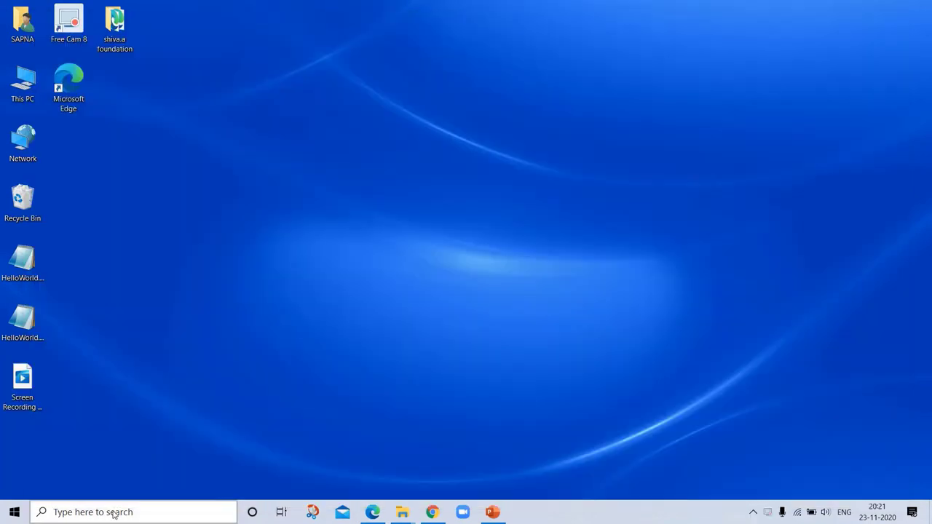
pyautogui.click(113, 515)
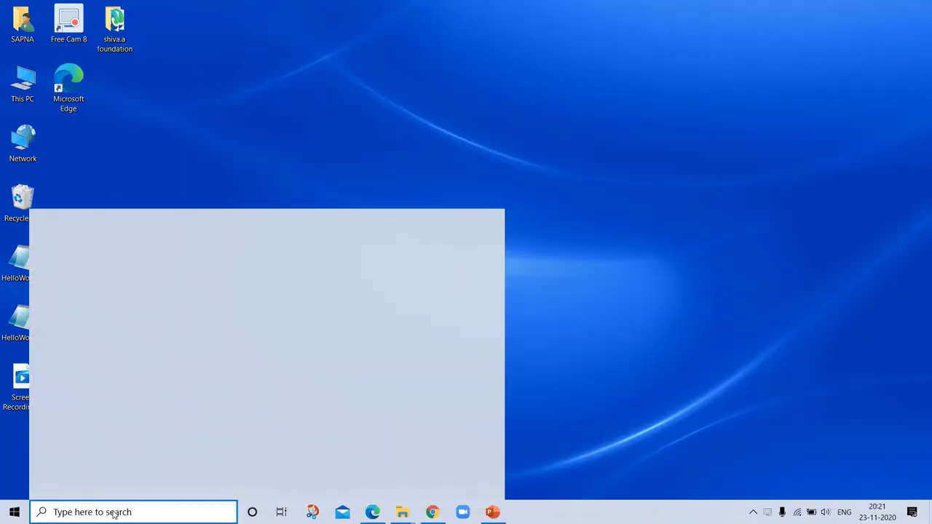
pyautogui.write('cmd')
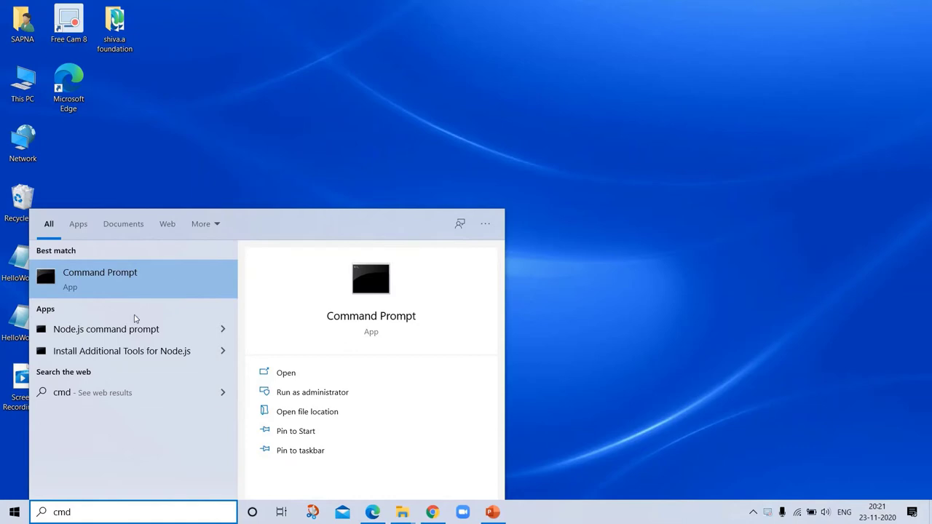
pyautogui.click(132, 289)
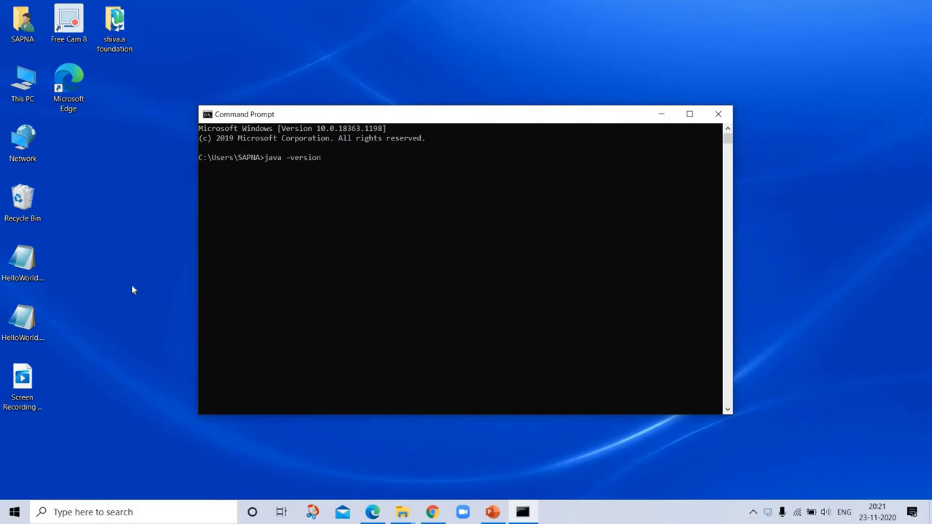
pyautogui.press('Return')
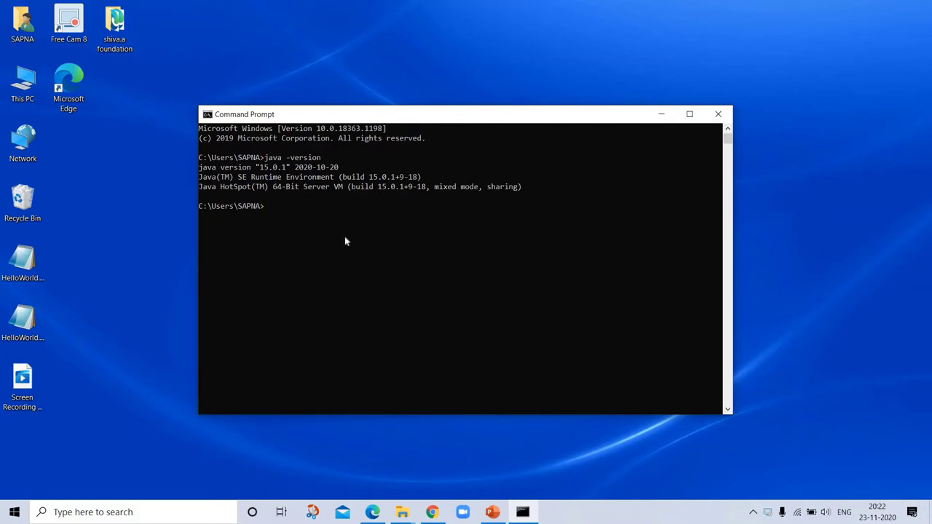
pyautogui.click(719, 115)
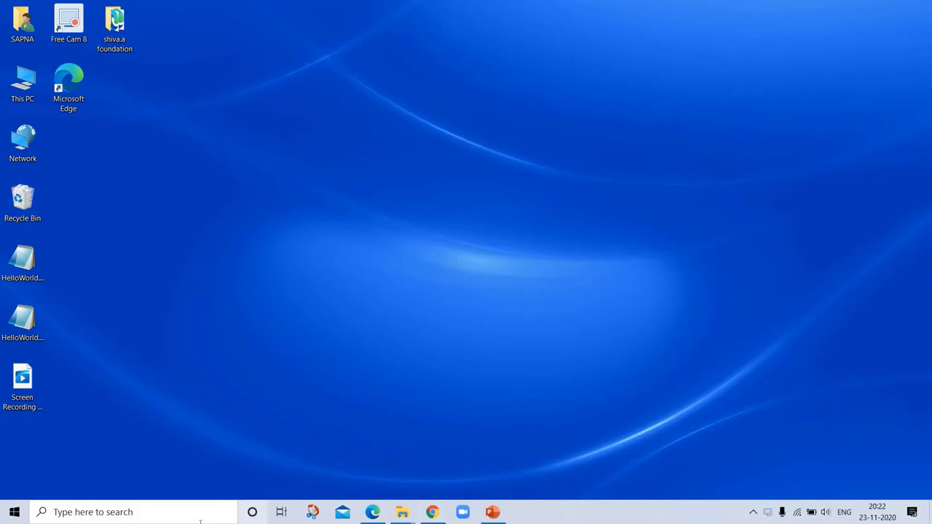
pyautogui.click(121, 513)
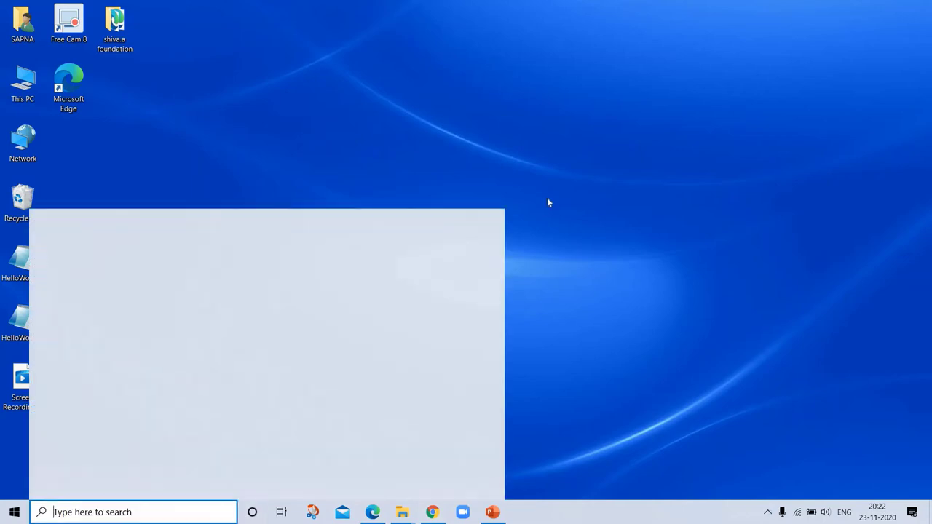
pyautogui.click(515, 171)
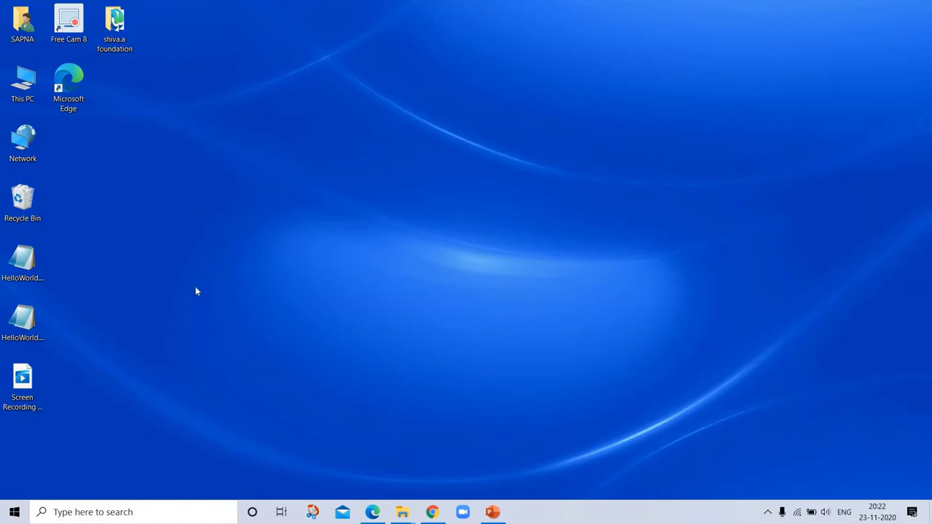
# Open the folder C:\Program Files\Java in File Explorer
pyautogui.doubleClick(22, 83)
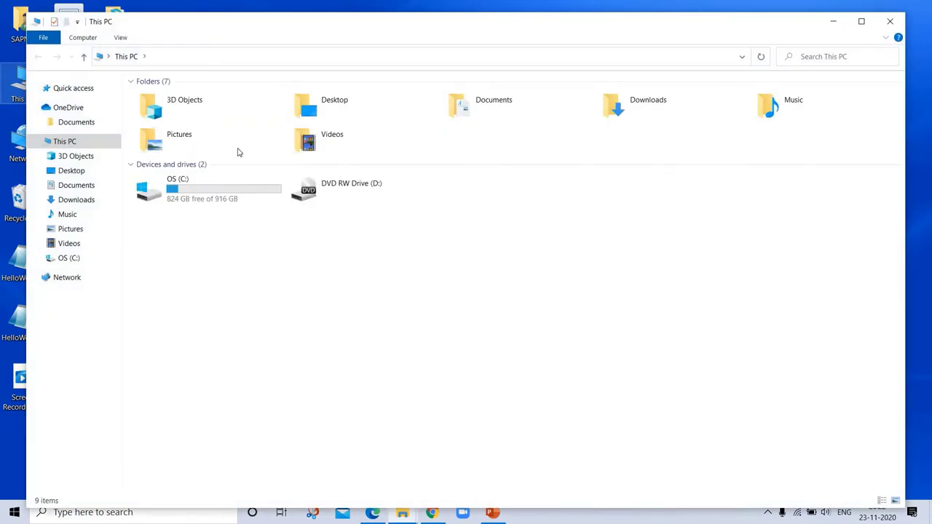
pyautogui.doubleClick(179, 186)
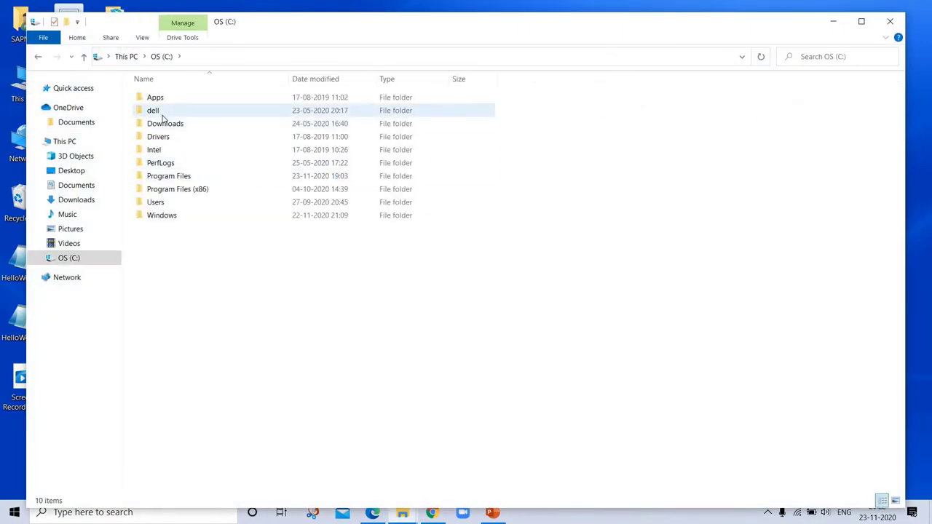
pyautogui.click(166, 178)
pyautogui.doubleClick(167, 178)
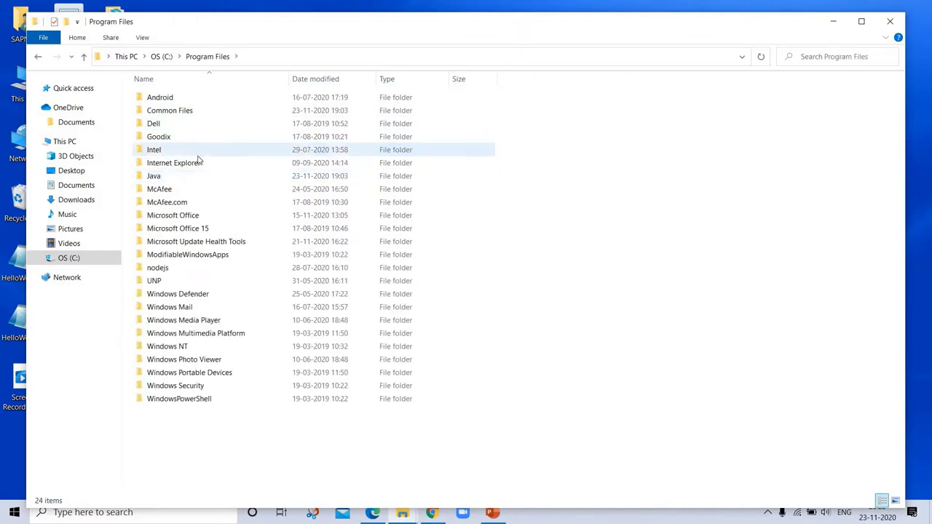
pyautogui.doubleClick(166, 178)
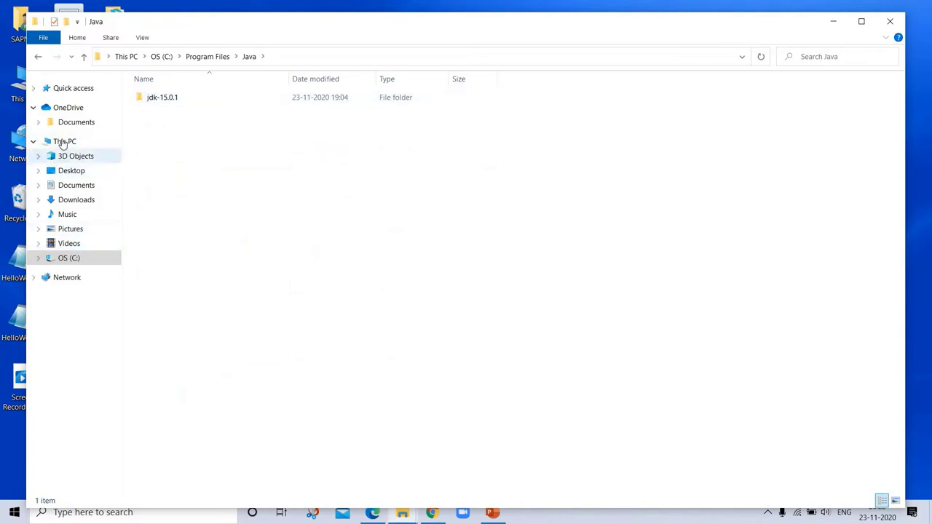
# Go to the Desktop folder in File Explorer and delete the file HelloWorld.class
pyautogui.click(64, 142)
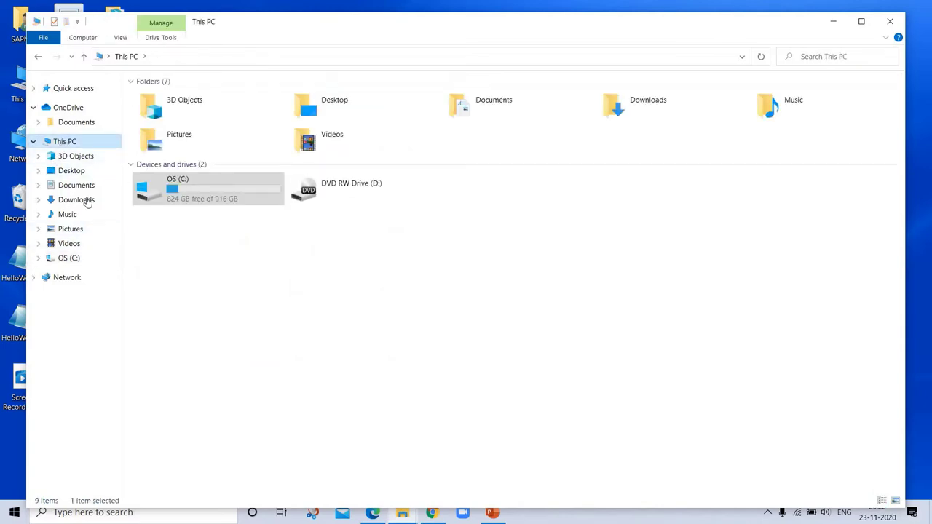
pyautogui.click(64, 174)
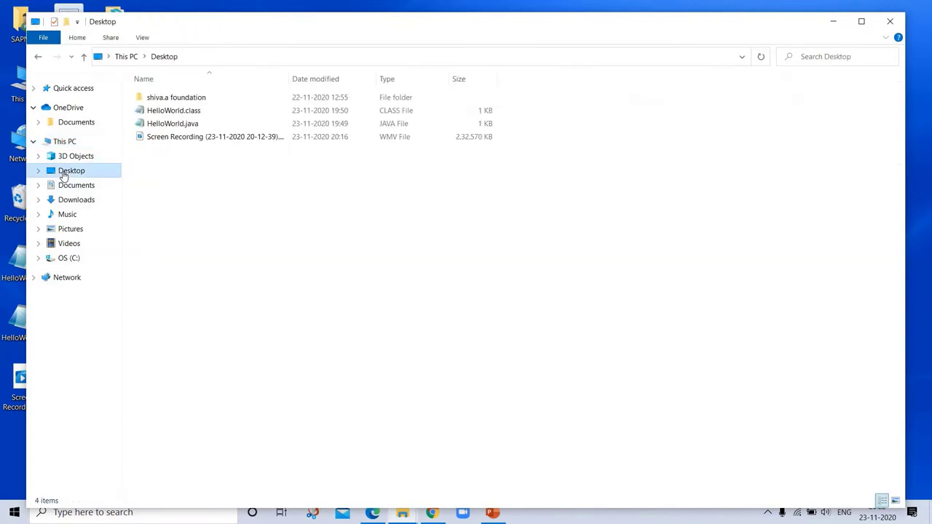
pyautogui.doubleClick(175, 113)
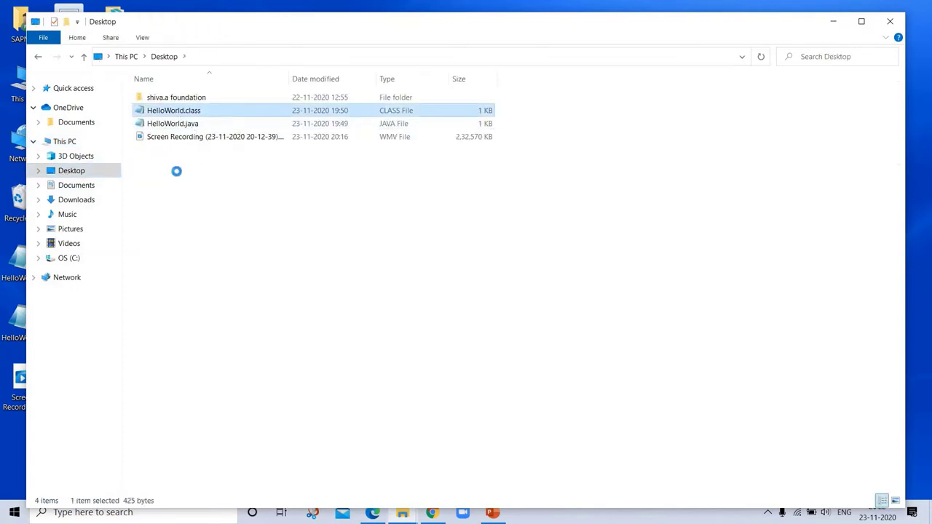
pyautogui.rightClick(175, 112)
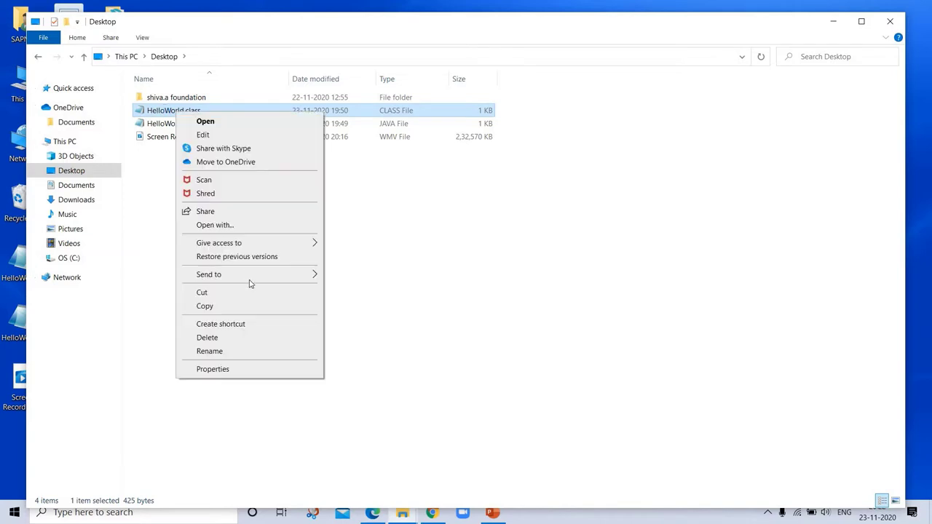
pyautogui.click(223, 338)
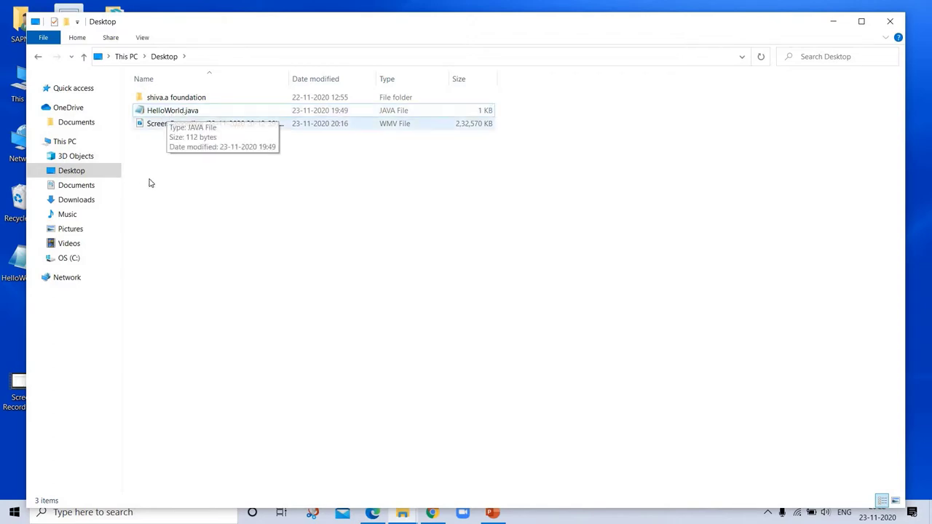
# Create a new text document in the Desktop folder
pyautogui.click(171, 113)
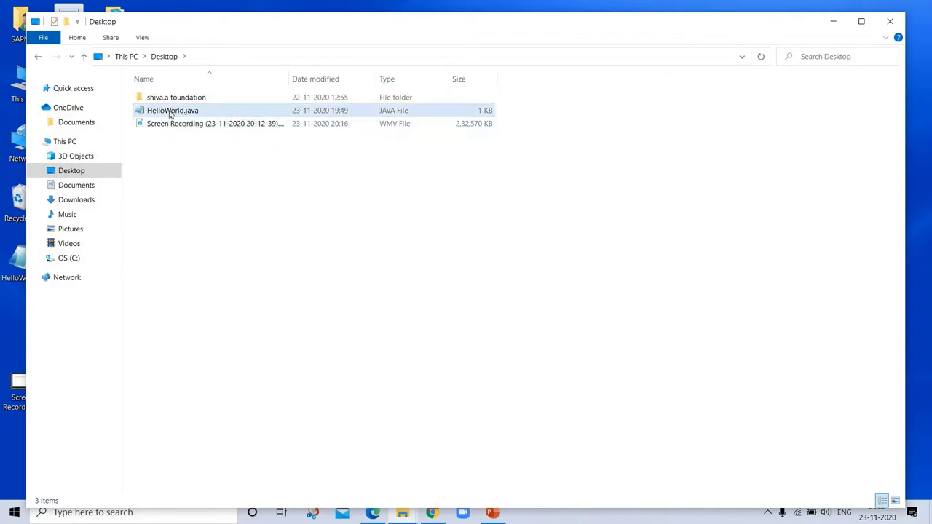
pyautogui.click(166, 147)
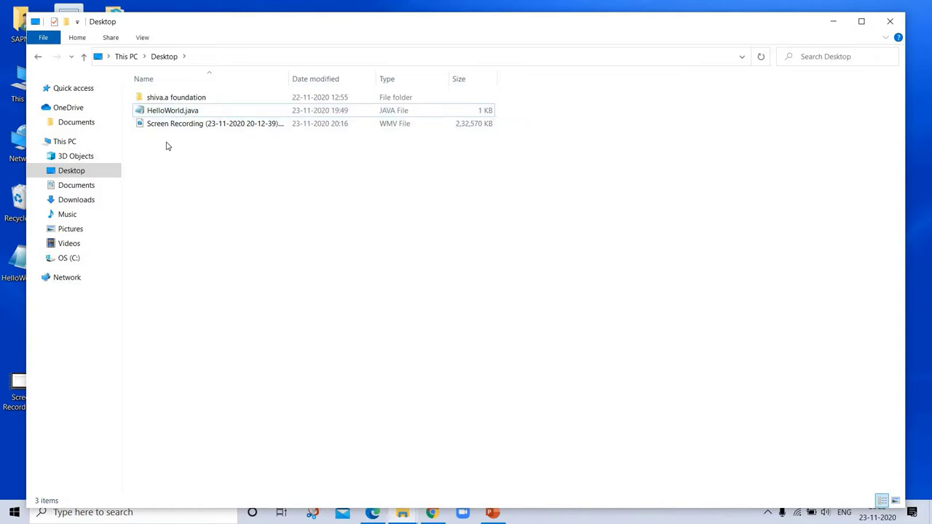
pyautogui.rightClick(166, 146)
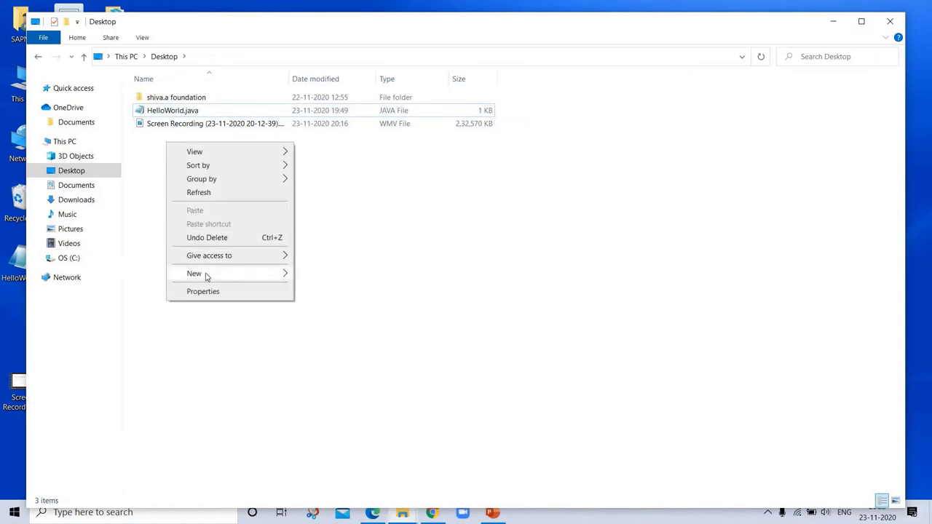
pyautogui.moveTo(268, 271)
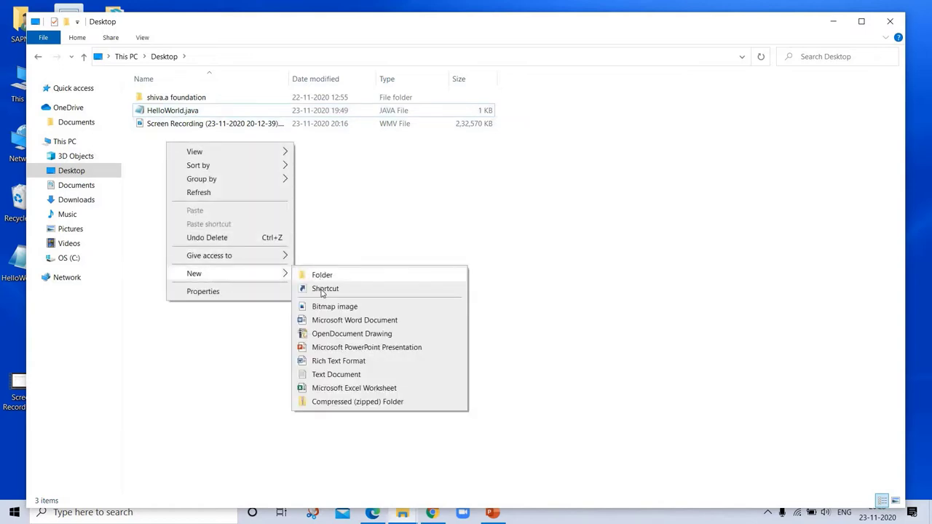
pyautogui.click(327, 374)
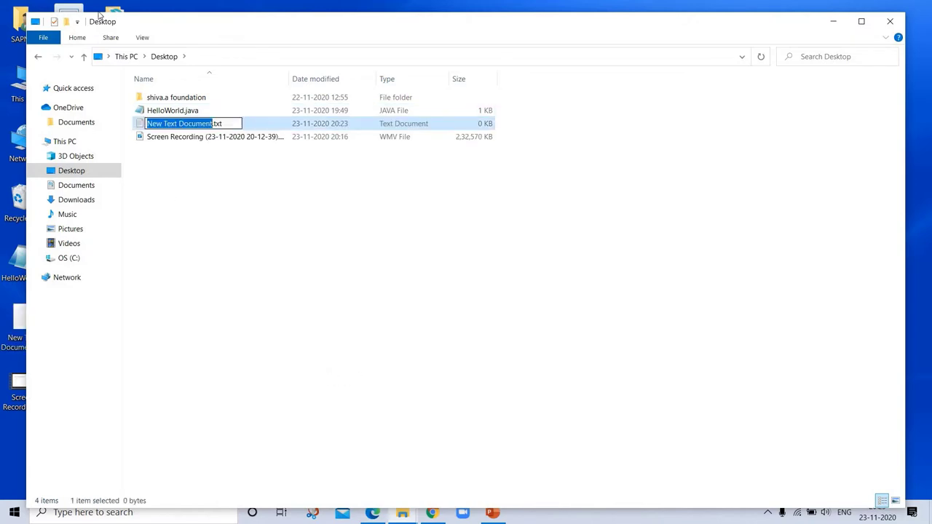
# Turn the display of file name extensions off and back on in the Desktop folder
pyautogui.click(142, 38)
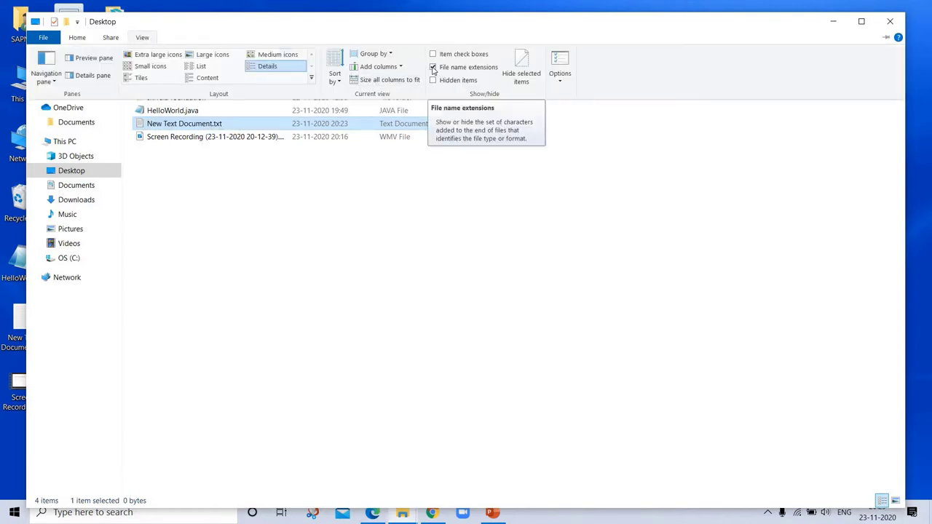
pyautogui.click(432, 67)
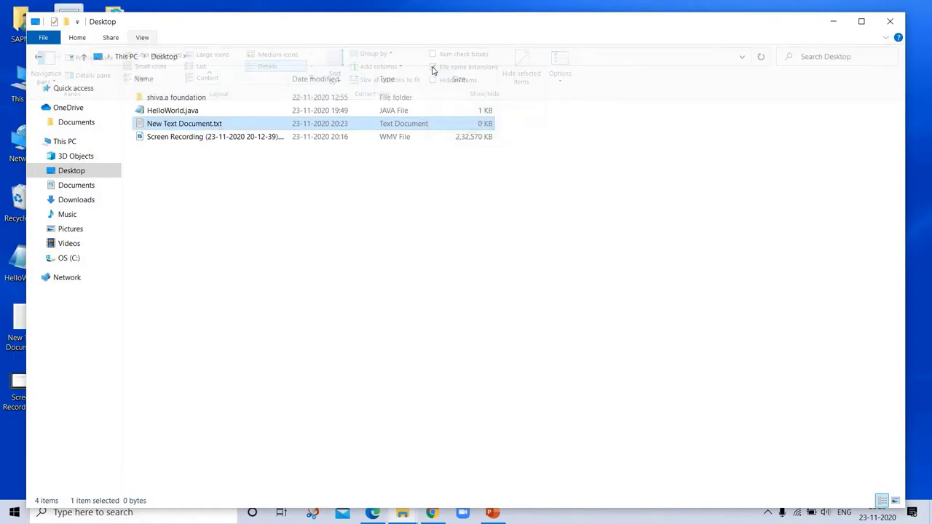
pyautogui.click(143, 37)
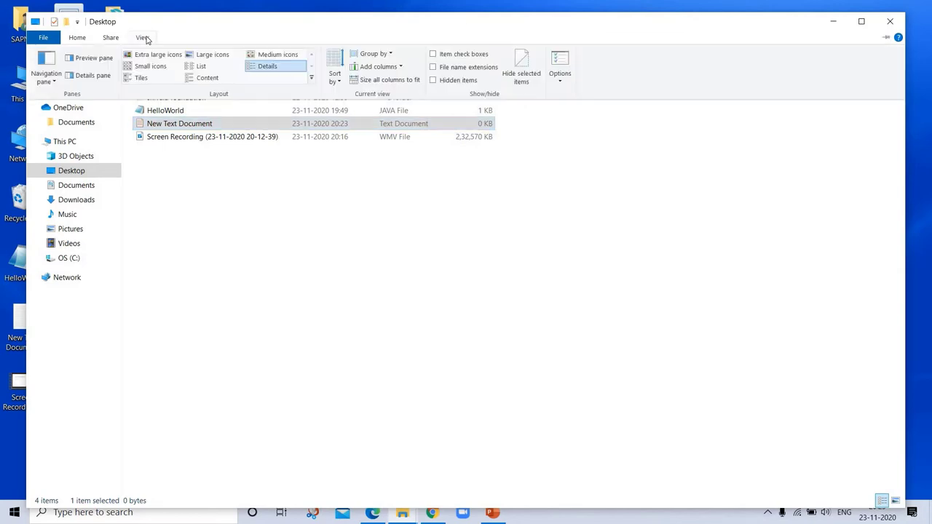
pyautogui.click(433, 67)
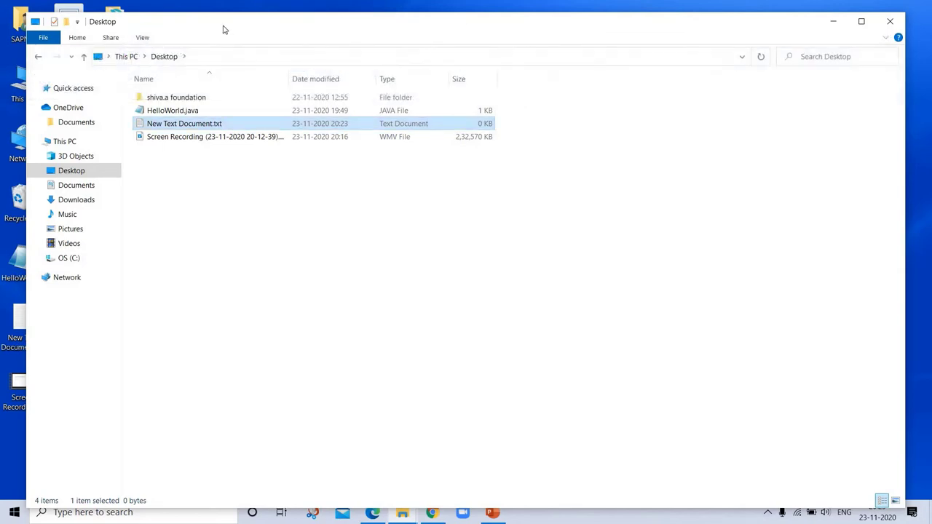
pyautogui.click(151, 38)
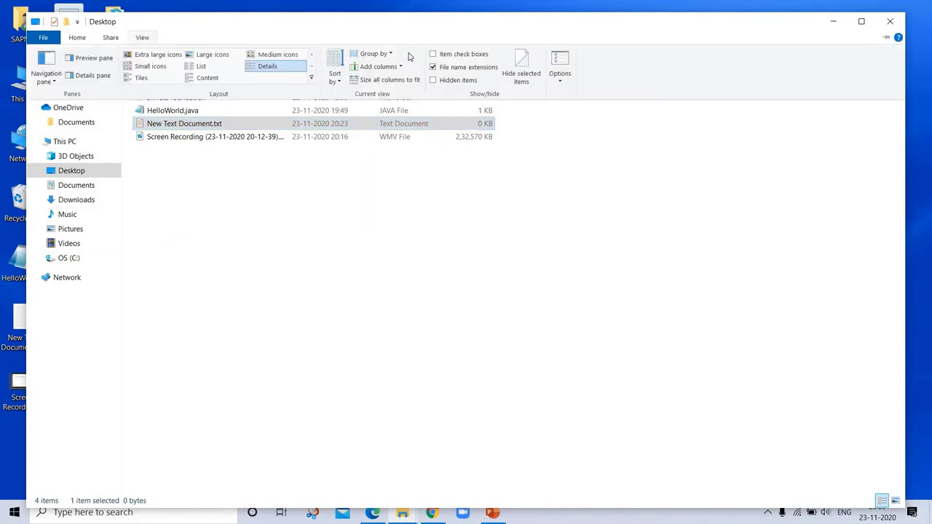
# Rename the new text document, including its extension, as MyIntro.java and accept the extension change
pyautogui.click(161, 125)
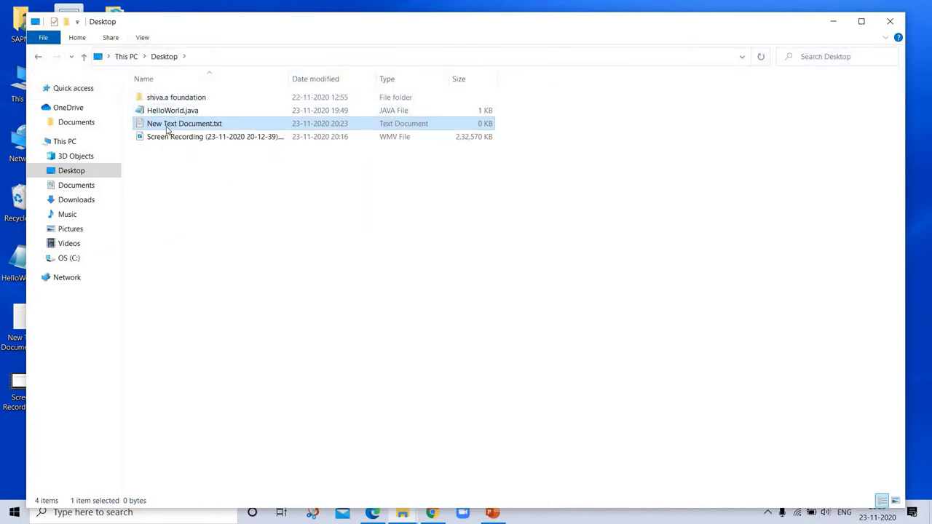
pyautogui.rightClick(166, 125)
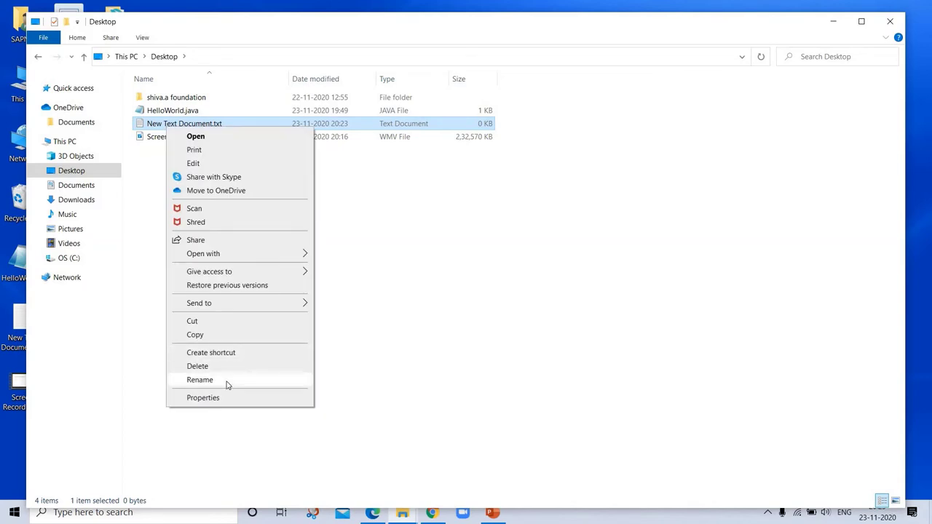
pyautogui.click(227, 382)
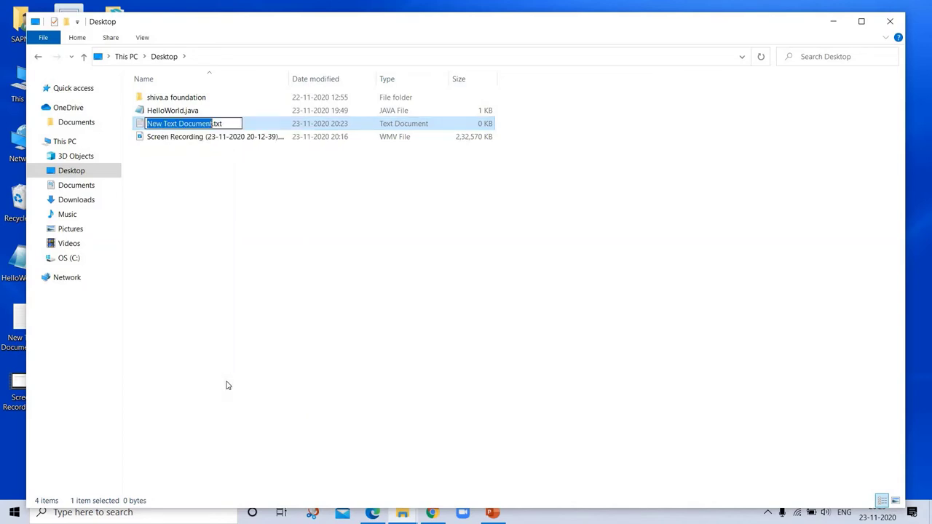
pyautogui.click(230, 125)
pyautogui.press('BackSpace')
pyautogui.press('BackSpace')
pyautogui.press('BackSpace')
pyautogui.press('BackSpace')
pyautogui.press('BackSpace')
pyautogui.press('BackSpace')
pyautogui.press('BackSpace')
pyautogui.press('BackSpace')
pyautogui.press('BackSpace')
pyautogui.press('BackSpace')
pyautogui.press('BackSpace')
pyautogui.press('BackSpace')
pyautogui.press('BackSpace')
pyautogui.press('BackSpace')
pyautogui.press('BackSpace')
pyautogui.press('BackSpace')
pyautogui.press('BackSpace')
pyautogui.press('BackSpace')
pyautogui.press('BackSpace')
pyautogui.press('BackSpace')
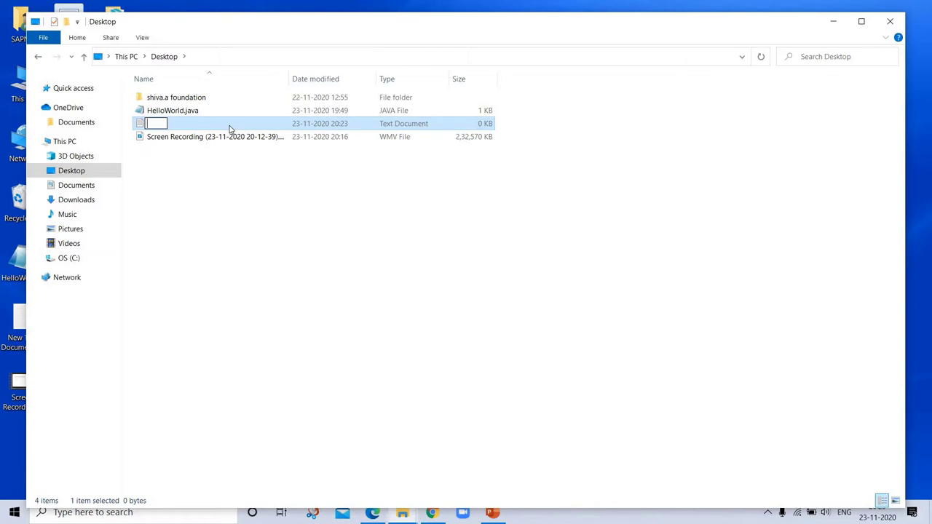
pyautogui.write('m')
pyautogui.press('BackSpace')
pyautogui.write('MyIntro.java')
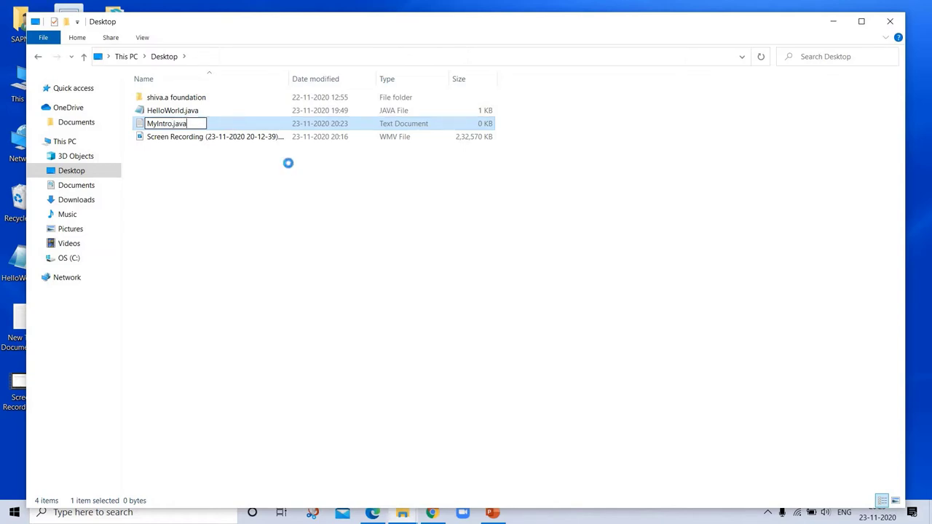
pyautogui.press('Return')
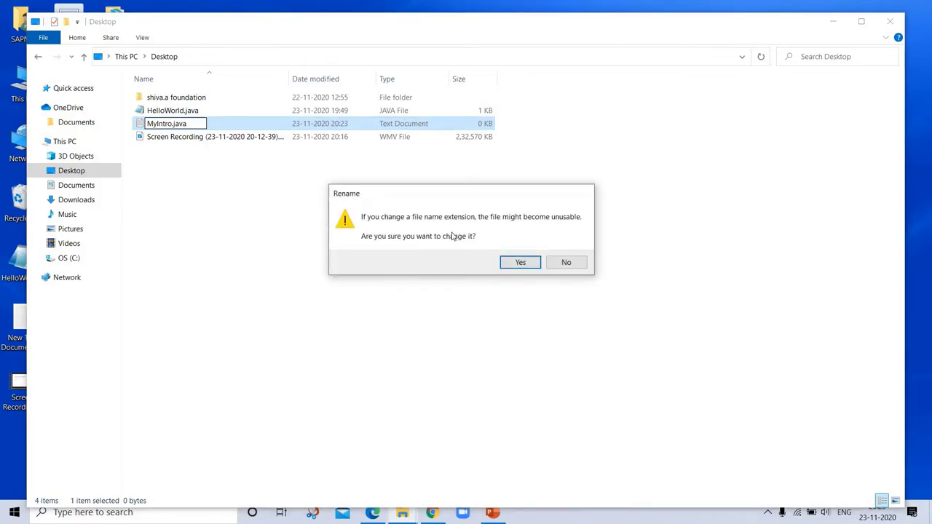
pyautogui.click(521, 263)
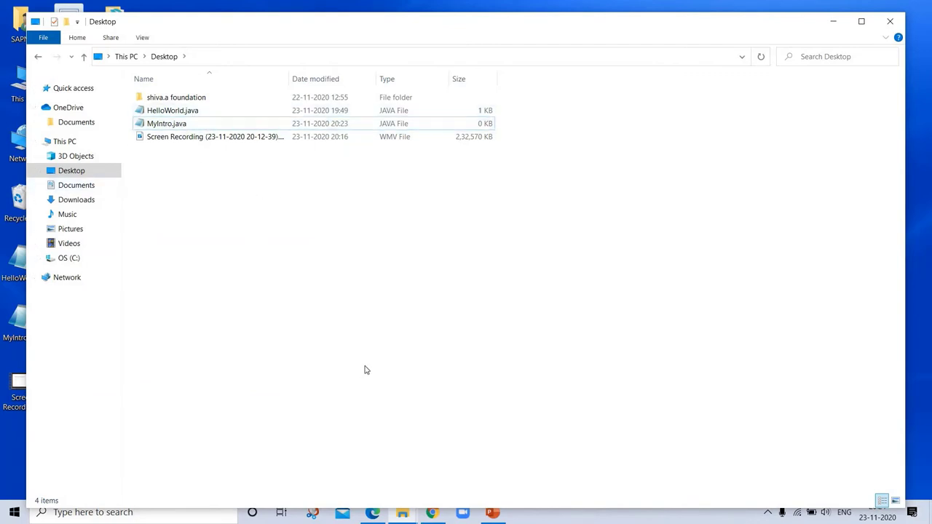
# Open Command Prompt and change the working directory to the Desktop with cd desktop
pyautogui.click(99, 512)
pyautogui.write('cmd')
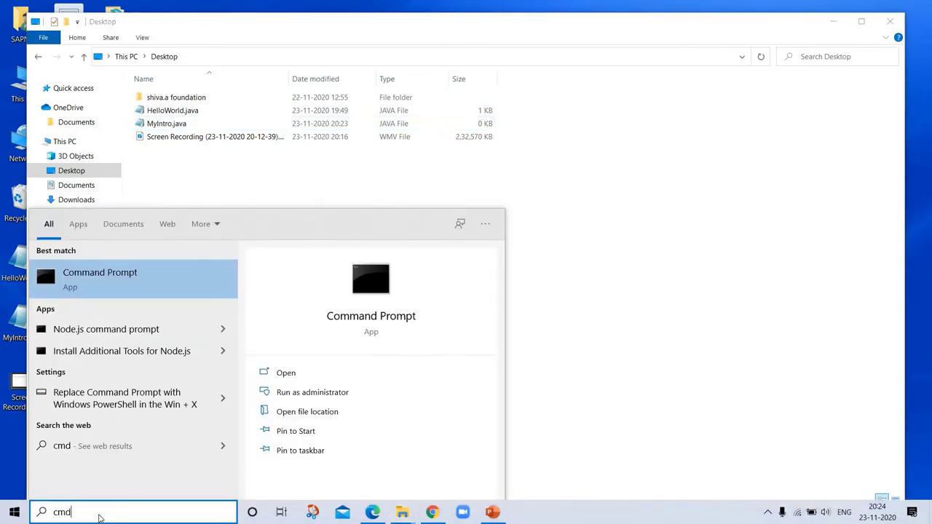
pyautogui.press('Return')
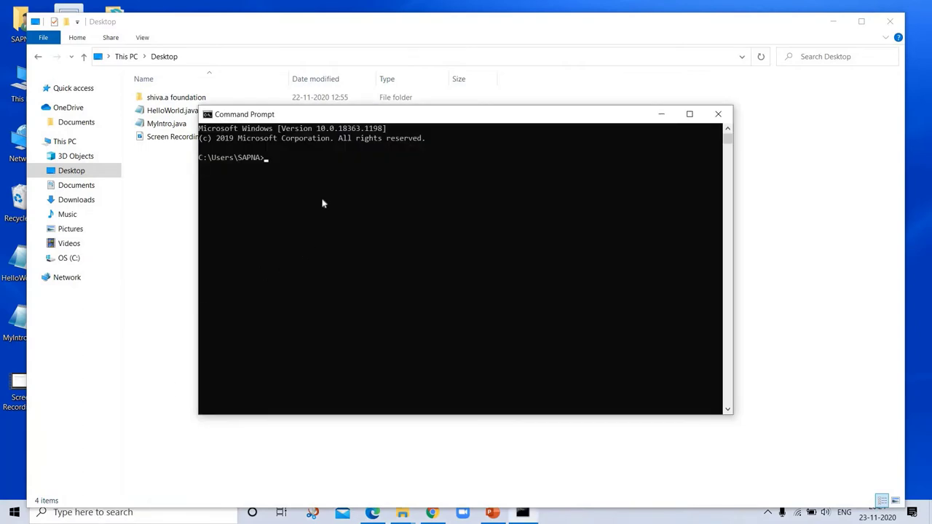
pyautogui.write('cd desktop')
pyautogui.press('BackSpace')
pyautogui.press('BackSpace')
pyautogui.press('BackSpace')
pyautogui.press('BackSpace')
pyautogui.write('ktop')
pyautogui.press('Return')
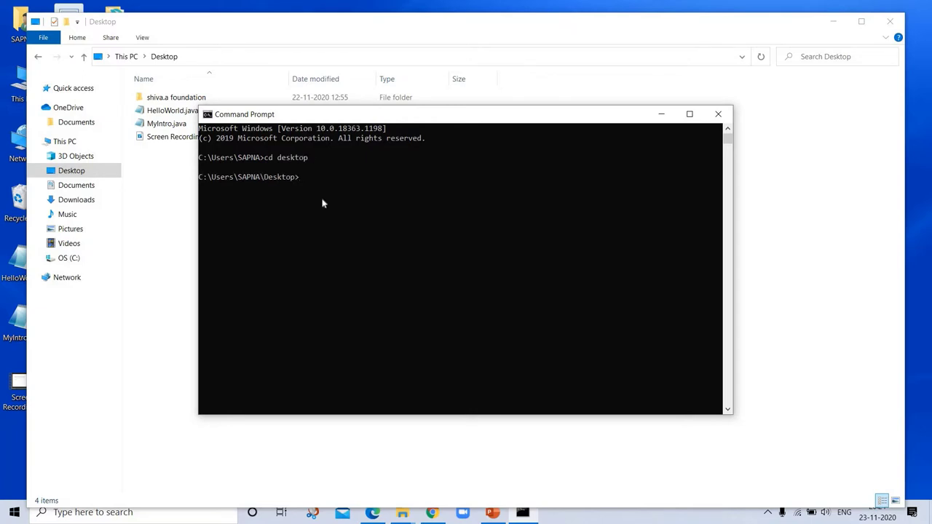
# Compile MyIntro.java with javac, then minimize the File Explorer window to inspect the files on the desktop
pyautogui.write('javac MyIntro.java')
pyautogui.press('Return')
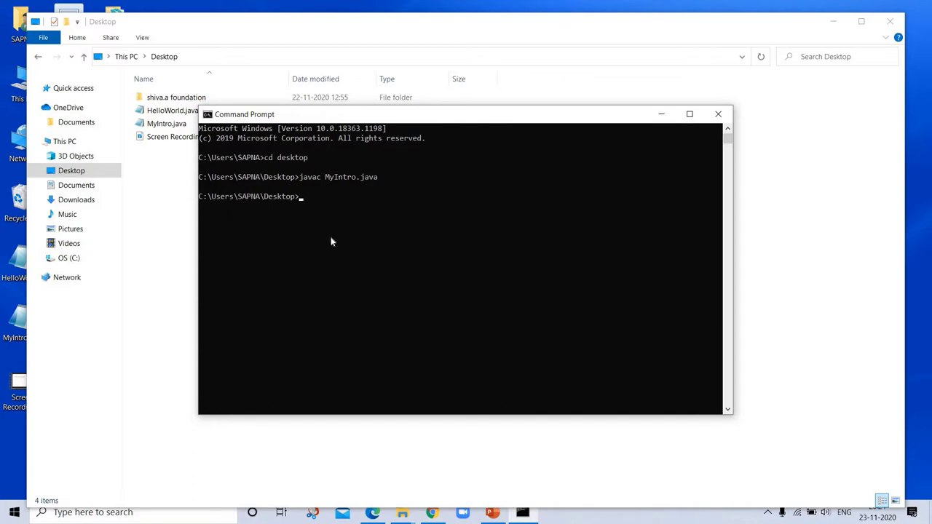
pyautogui.click(834, 21)
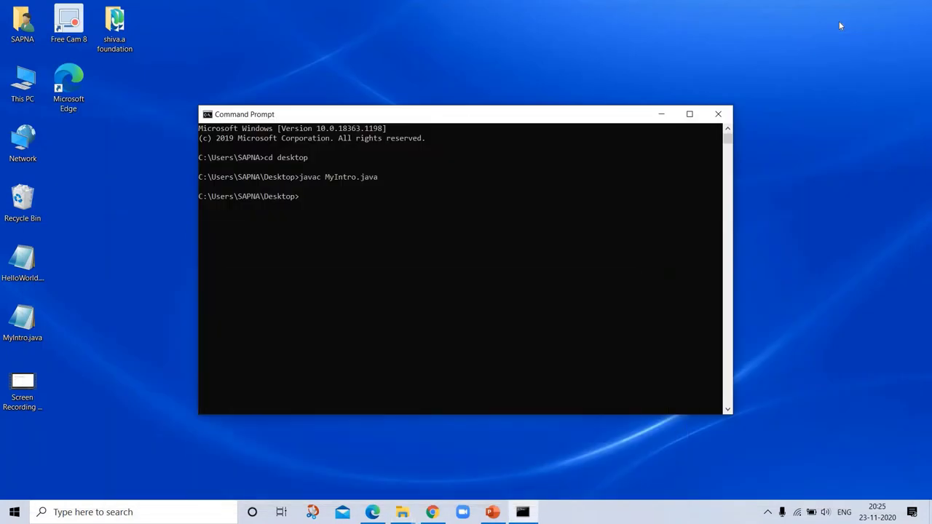
pyautogui.click(42, 325)
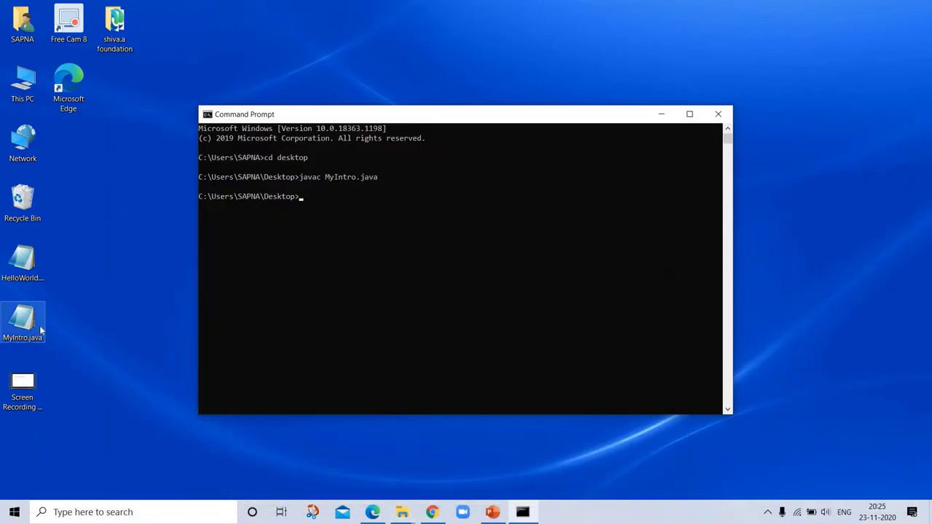
pyautogui.click(148, 134)
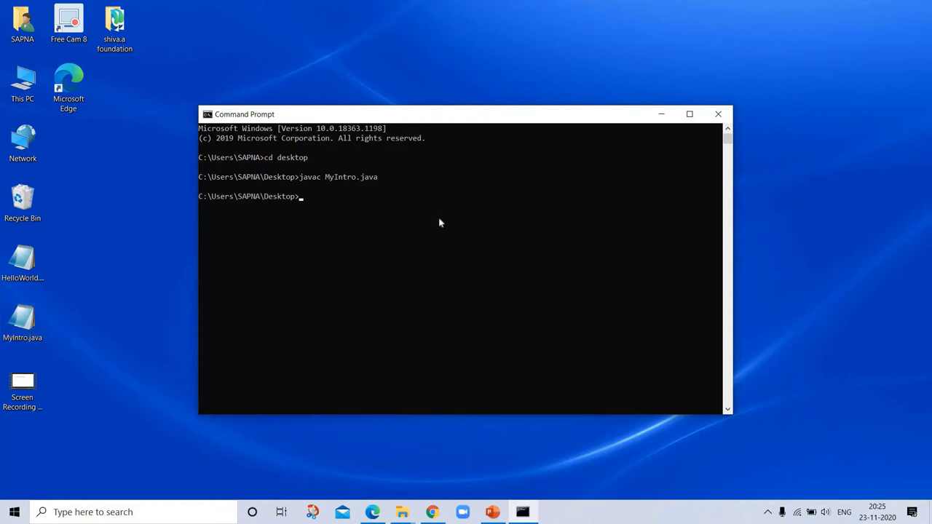
# Try to run the program with java MyIntro, then minimize the Command Prompt window
pyautogui.write('java')
pyautogui.write('My')
pyautogui.write('Intro')
pyautogui.press('Return')
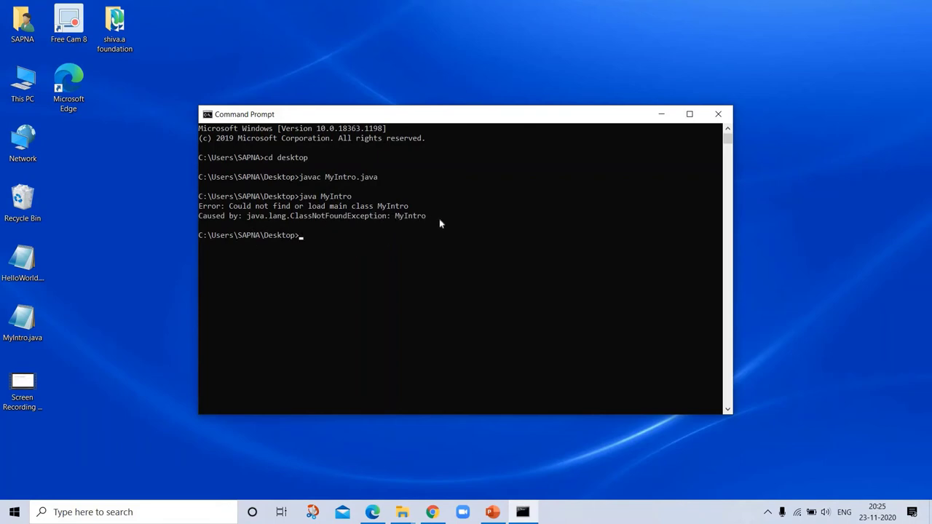
pyautogui.click(667, 113)
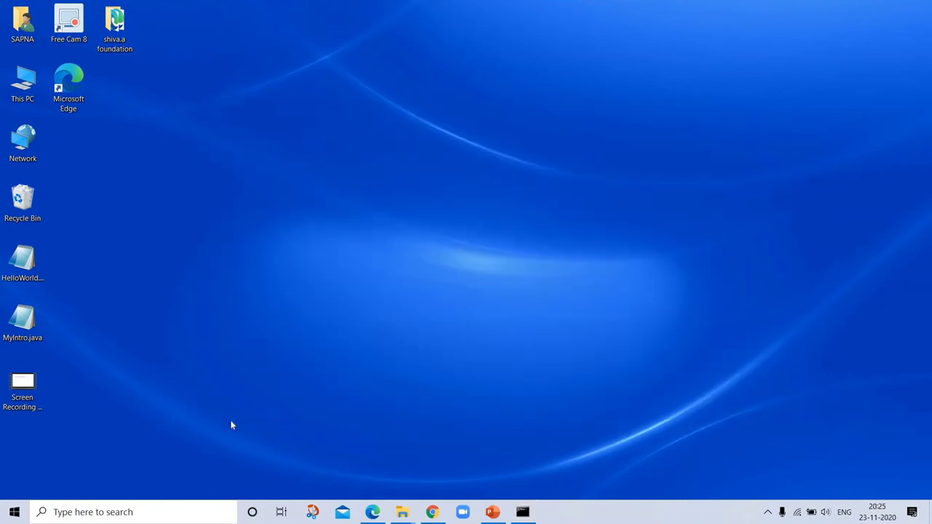
# Close two of the extra Desktop folder windows and bring a remaining Desktop window to the front
pyautogui.moveTo(372, 514)
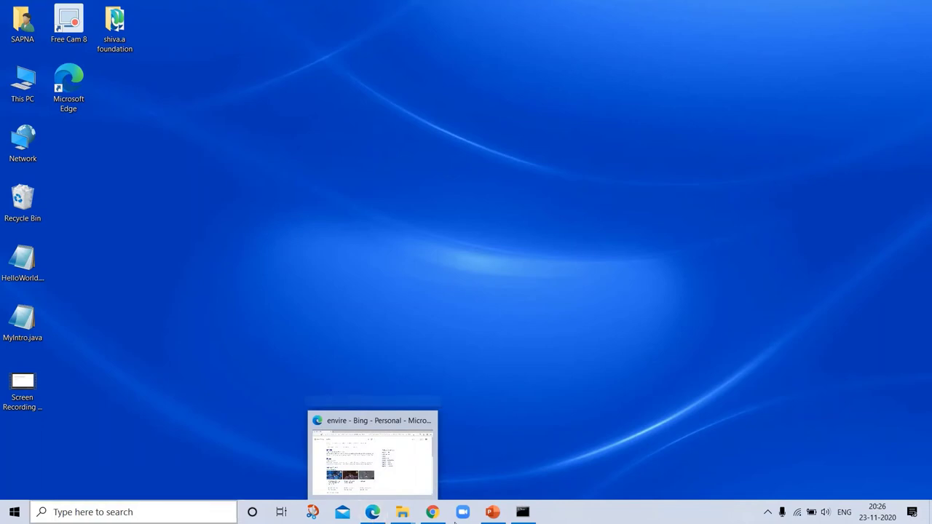
pyautogui.moveTo(410, 518)
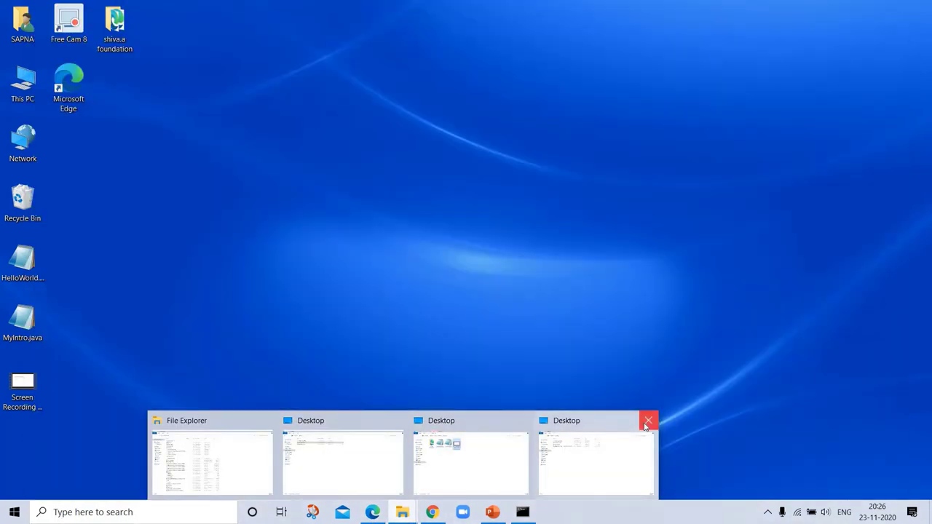
pyautogui.click(646, 422)
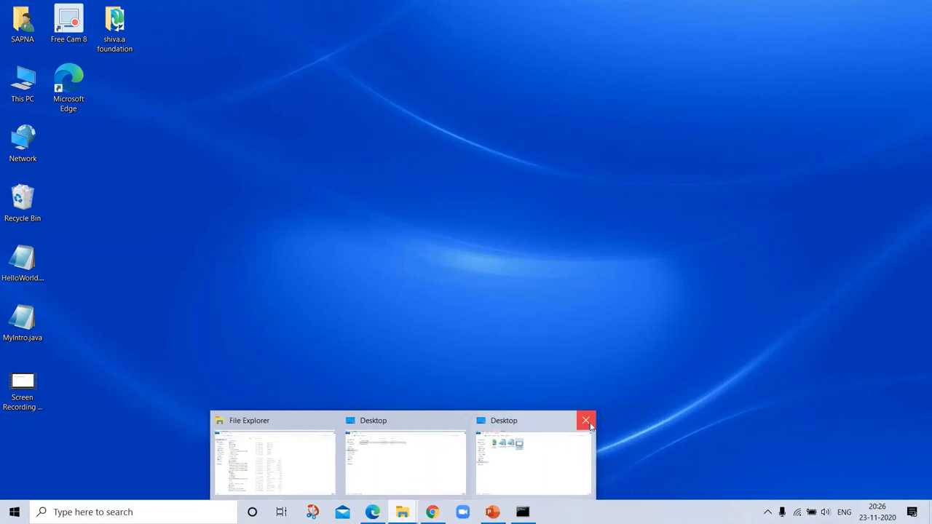
pyautogui.click(585, 421)
pyautogui.click(468, 447)
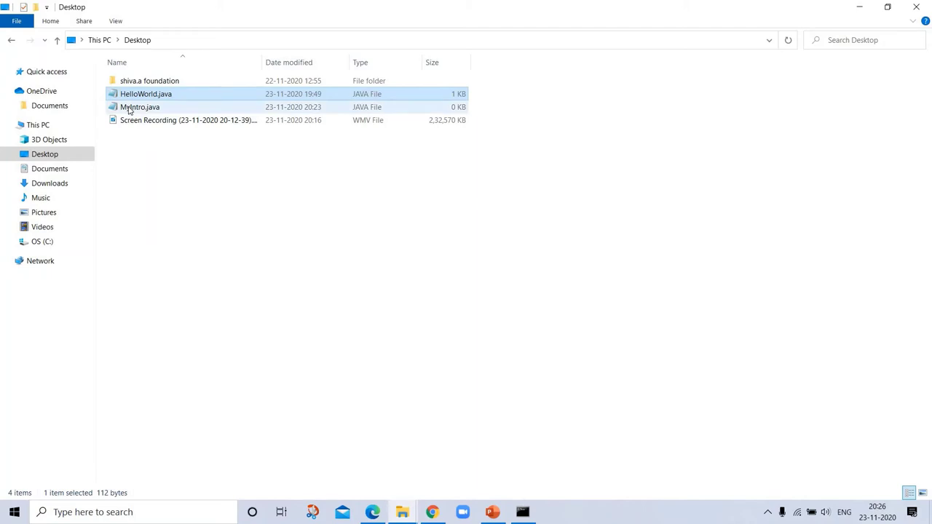
# Open MyIntro.java in Notepad to check its contents, then minimize its window
pyautogui.click(129, 110)
pyautogui.rightClick(129, 107)
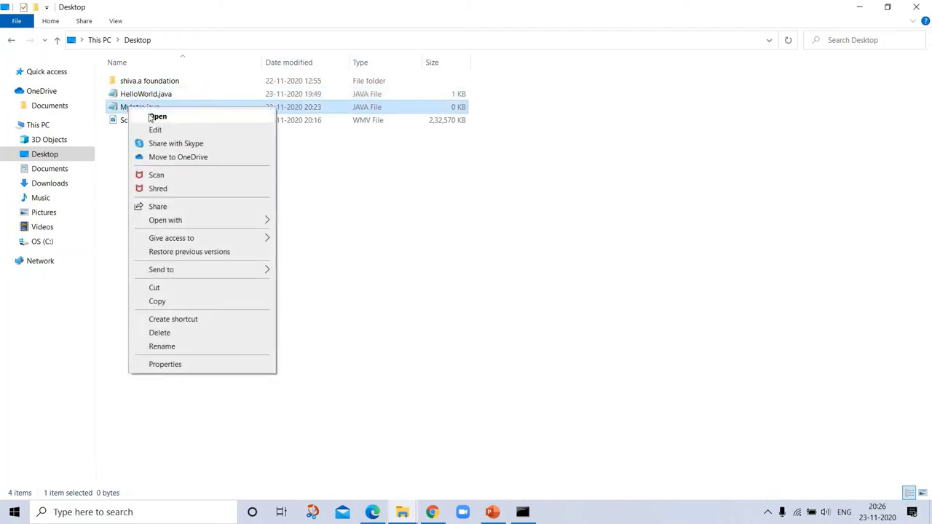
pyautogui.click(154, 116)
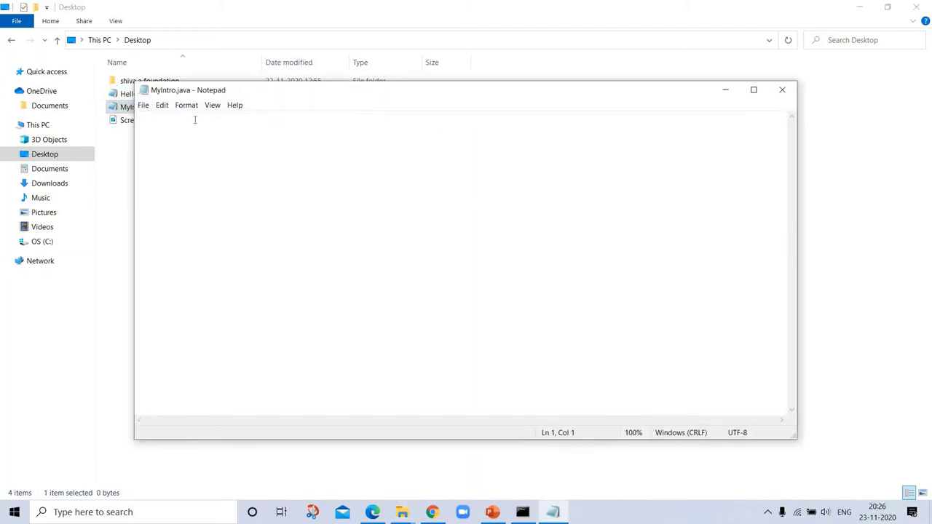
pyautogui.click(726, 91)
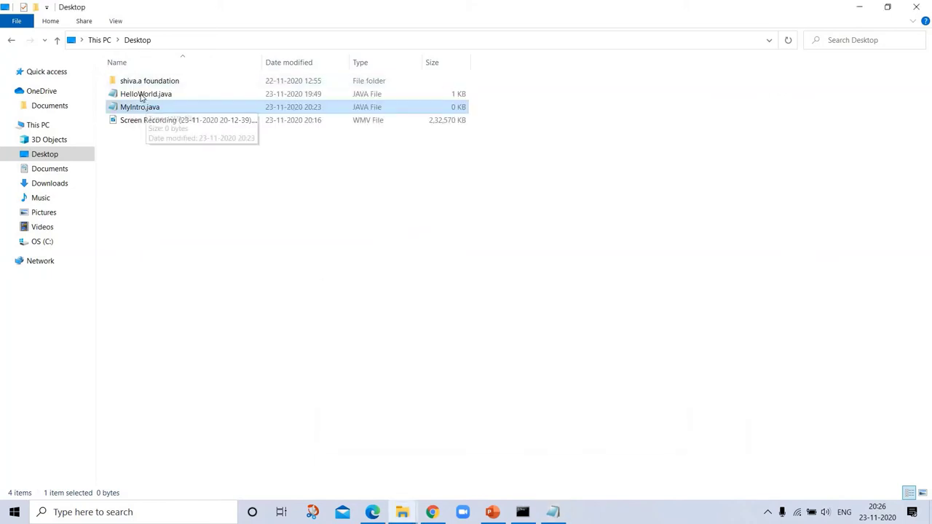
# Open HelloWorld.java in Notepad, copy its entire code, and close the file
pyautogui.doubleClick(142, 94)
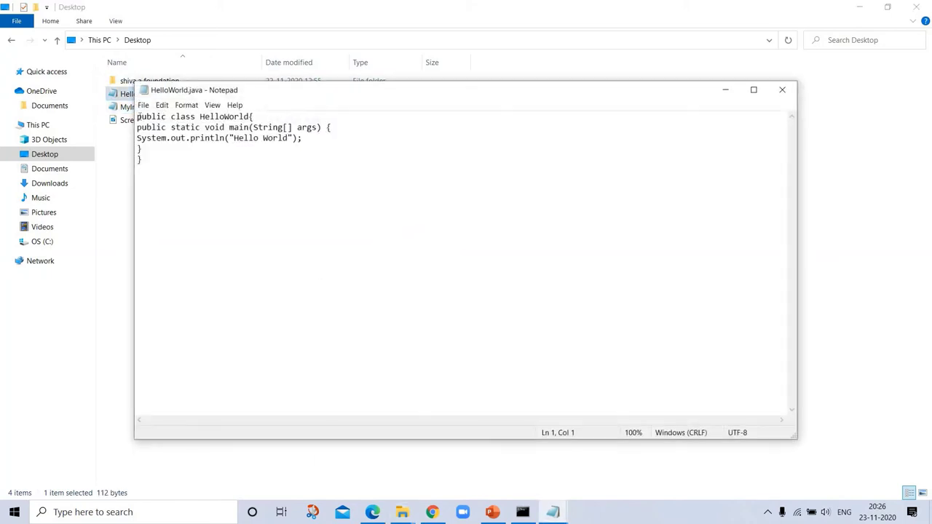
pyautogui.moveTo(137, 116); pyautogui.dragTo(151, 159)
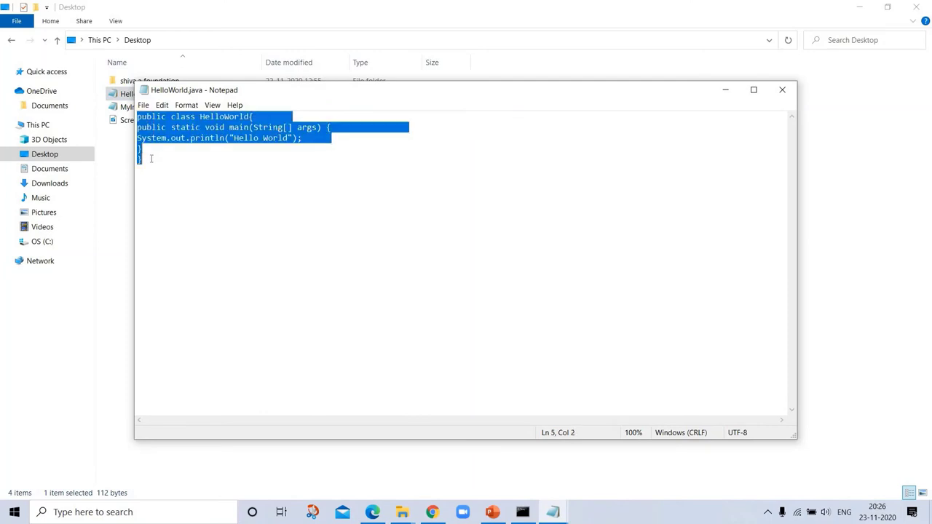
pyautogui.rightClick(151, 160)
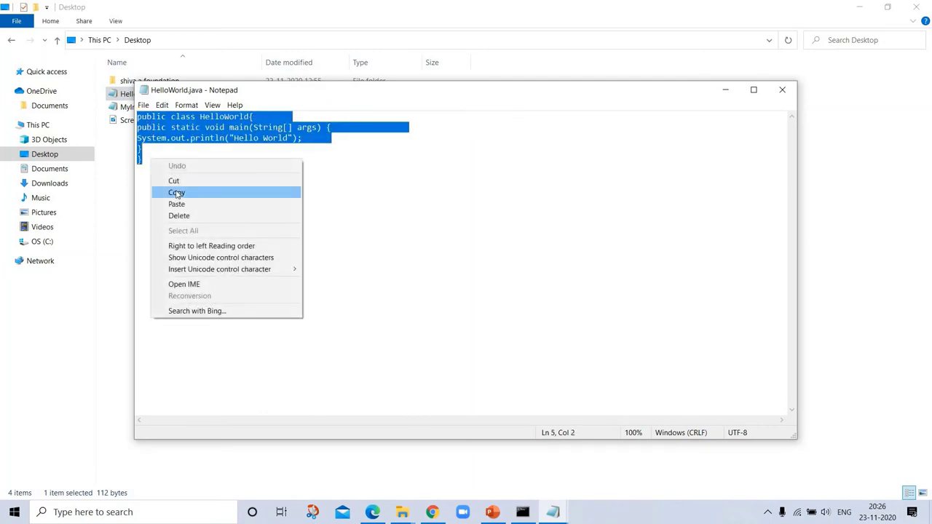
pyautogui.click(177, 193)
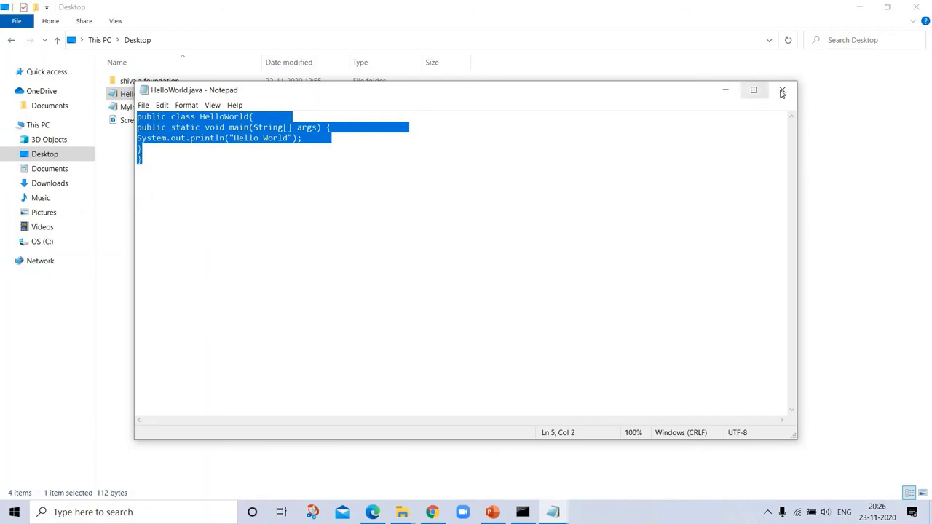
pyautogui.click(782, 90)
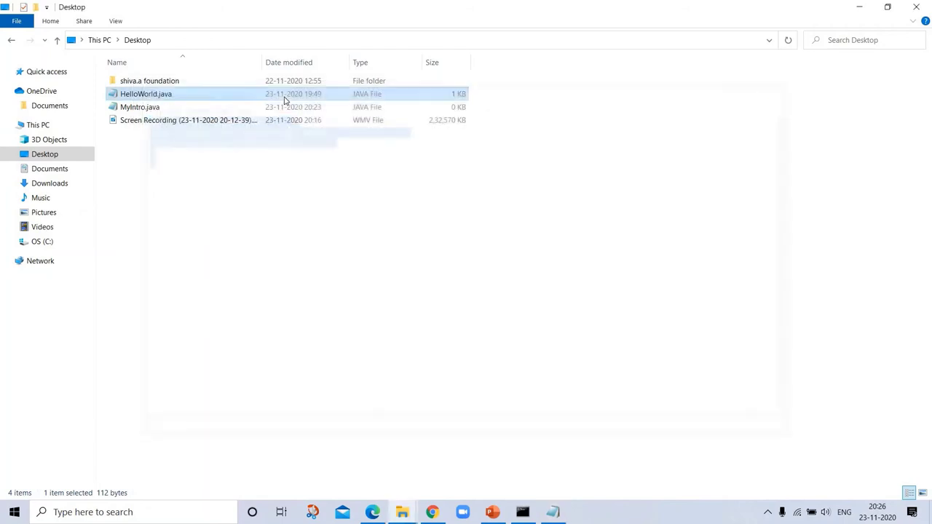
# Open MyIntro.java in Notepad and paste the copied HelloWorld code into it
pyautogui.rightClick(139, 106)
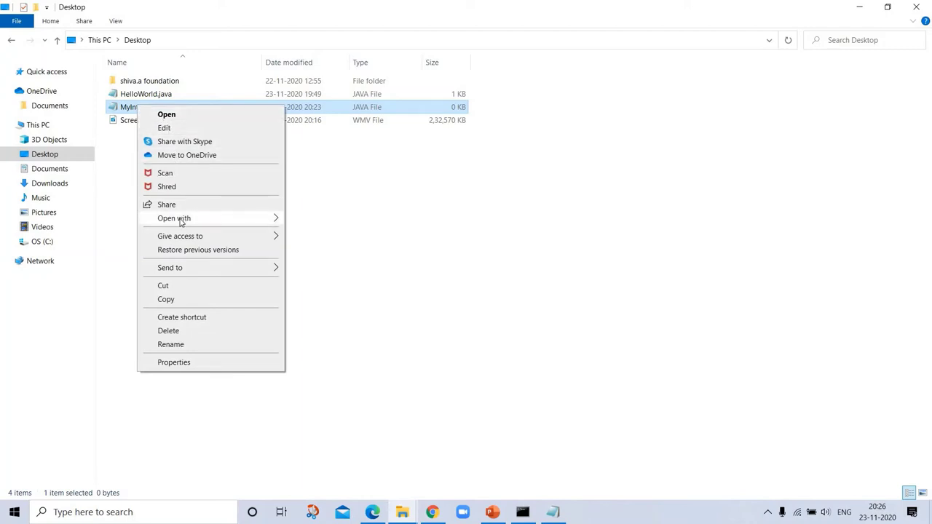
pyautogui.moveTo(208, 217)
pyautogui.click(314, 220)
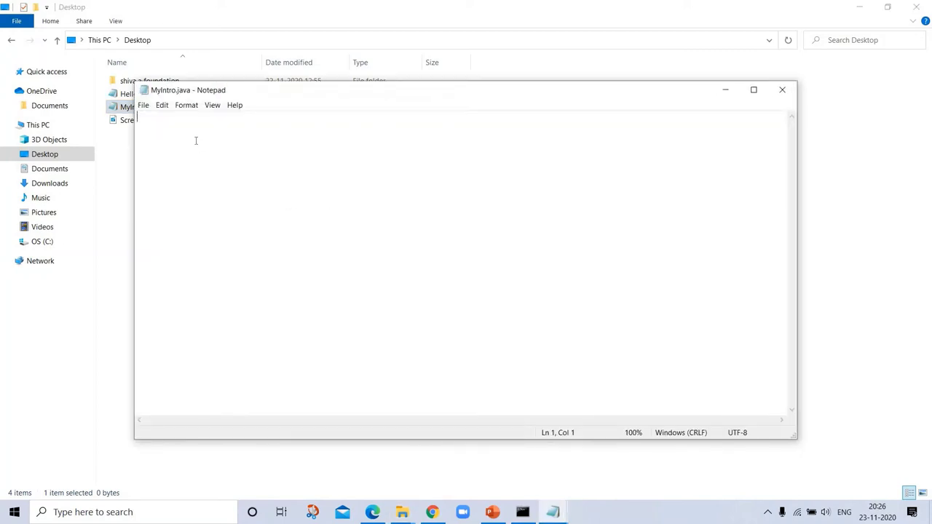
pyautogui.hotkey('ctrl', 'v')
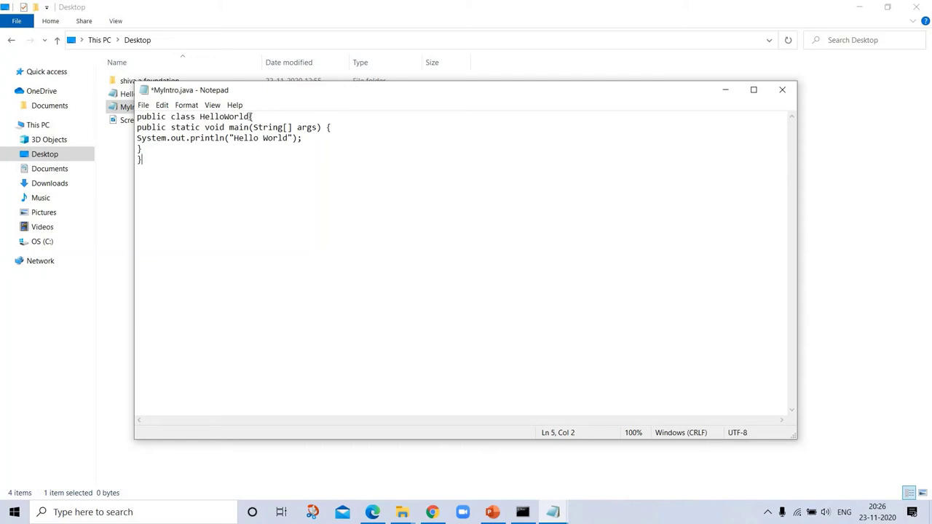
# Change the class name in the first line of MyIntro.java to MyIntro
pyautogui.click(248, 117)
pyautogui.press('BackSpace')
pyautogui.press('BackSpace')
pyautogui.press('BackSpace')
pyautogui.press('BackSpace')
pyautogui.press('BackSpace')
pyautogui.press('BackSpace')
pyautogui.press('BackSpace')
pyautogui.press('BackSpace')
pyautogui.press('BackSpace')
pyautogui.press('BackSpace')
pyautogui.write('I')
pyautogui.write('ntro')
pyautogui.write('My')
# Replace the text printed by the System.out.println statement with MyIntro
pyautogui.click(290, 137)
pyautogui.press('BackSpace')
pyautogui.press('BackSpace')
pyautogui.press('BackSpace')
pyautogui.press('BackSpace')
pyautogui.press('BackSpace')
pyautogui.press('BackSpace')
pyautogui.press('BackSpace')
pyautogui.press('BackSpace')
pyautogui.press('BackSpace')
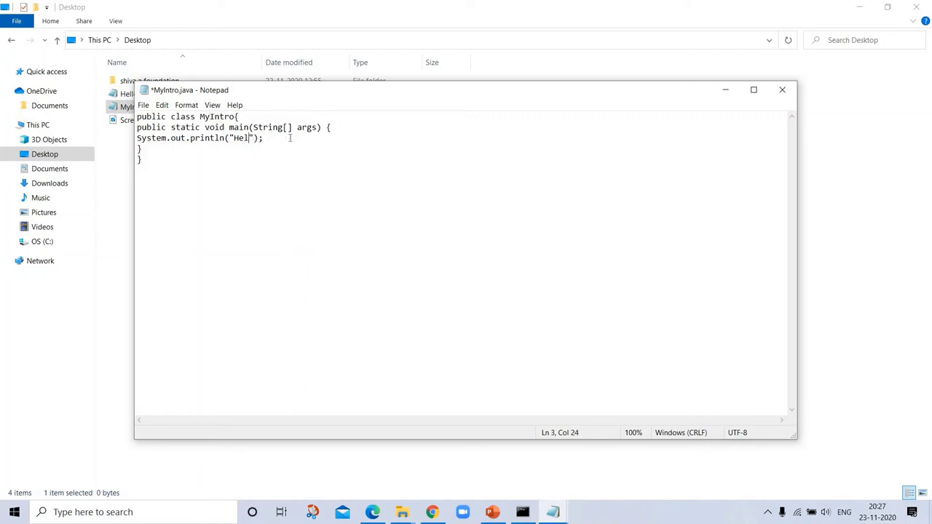
pyautogui.press('BackSpace')
pyautogui.press('BackSpace')
pyautogui.write('MyIntro')
# Save the changes to MyIntro.java and close its Notepad window
pyautogui.click(143, 107)
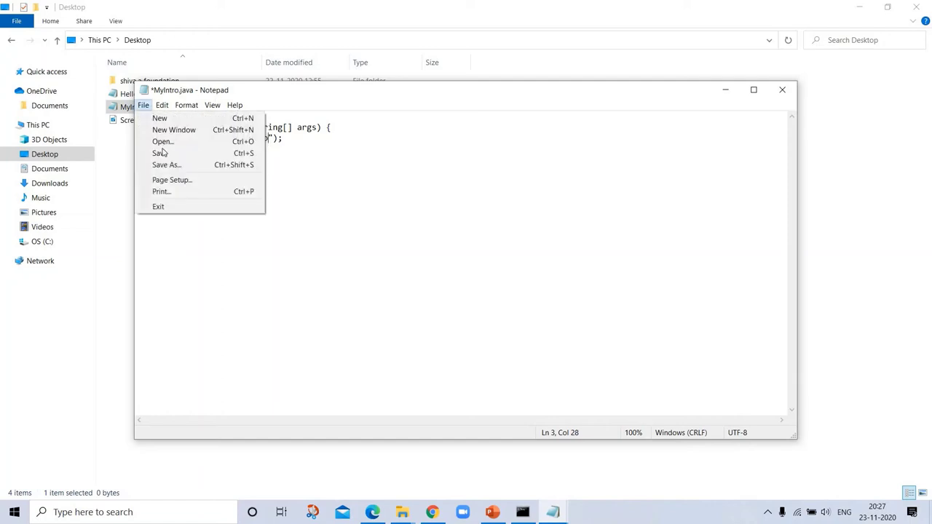
pyautogui.click(160, 153)
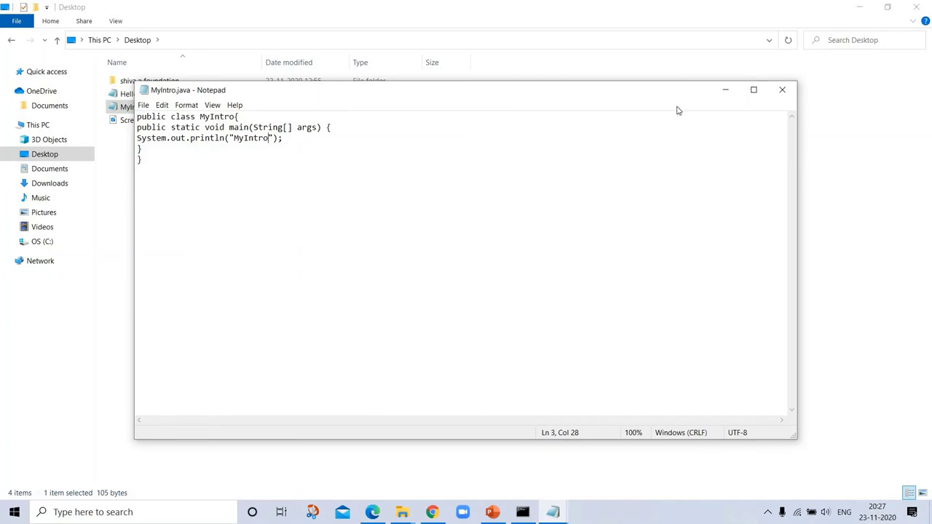
pyautogui.click(783, 90)
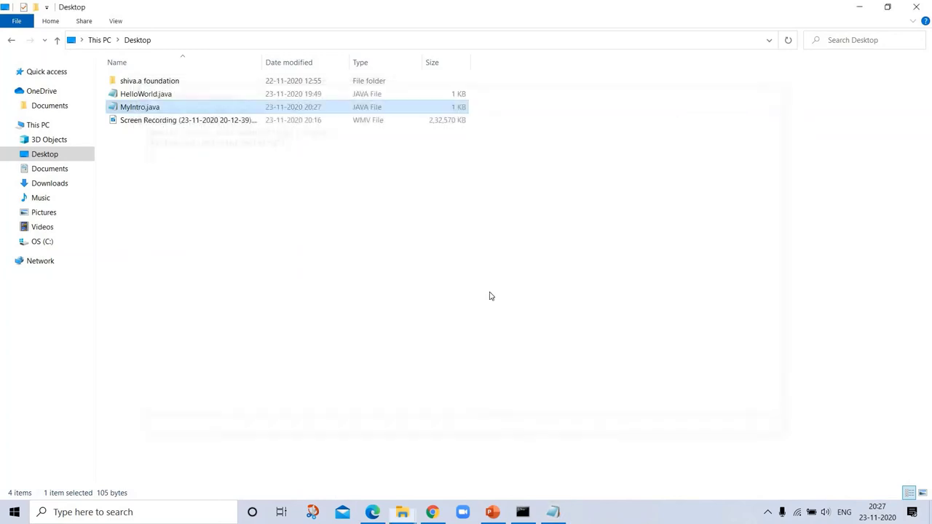
# Open a new Command Prompt window and enter desktop at its prompt
pyautogui.click(76, 514)
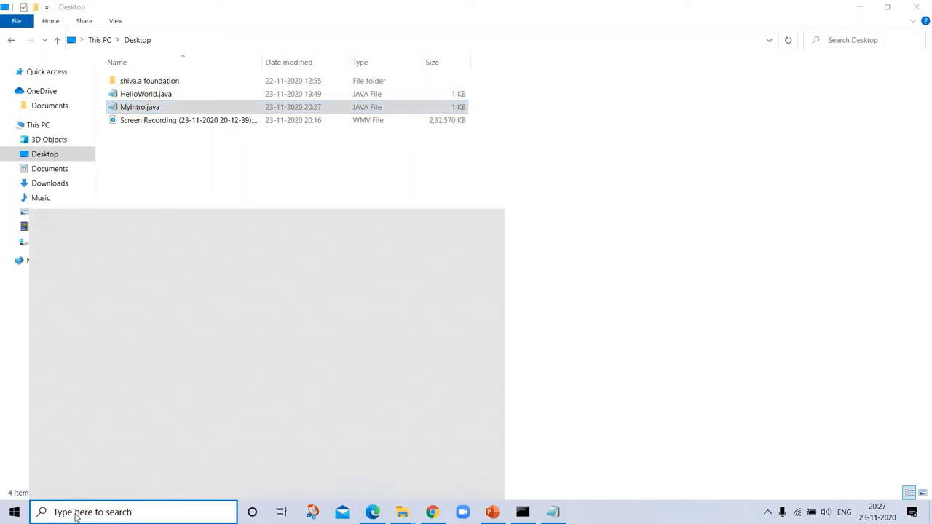
pyautogui.write('c')
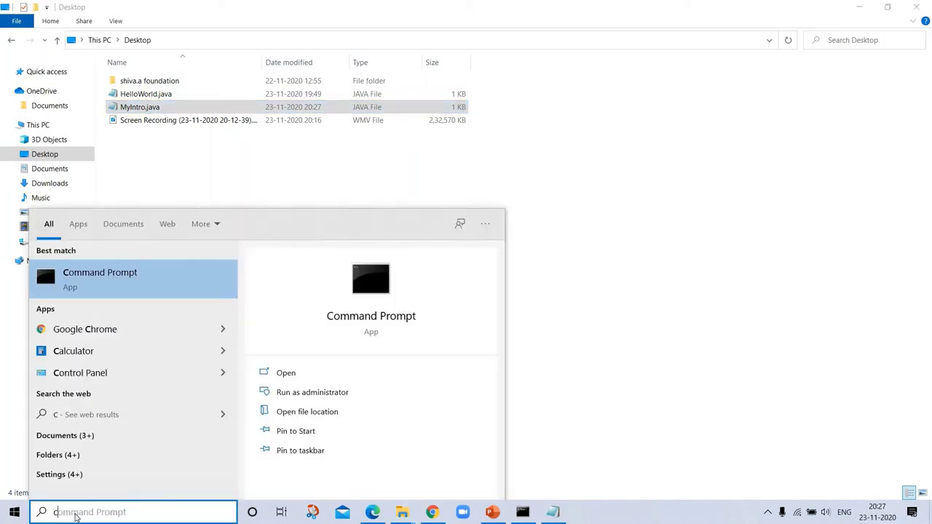
pyautogui.write('md')
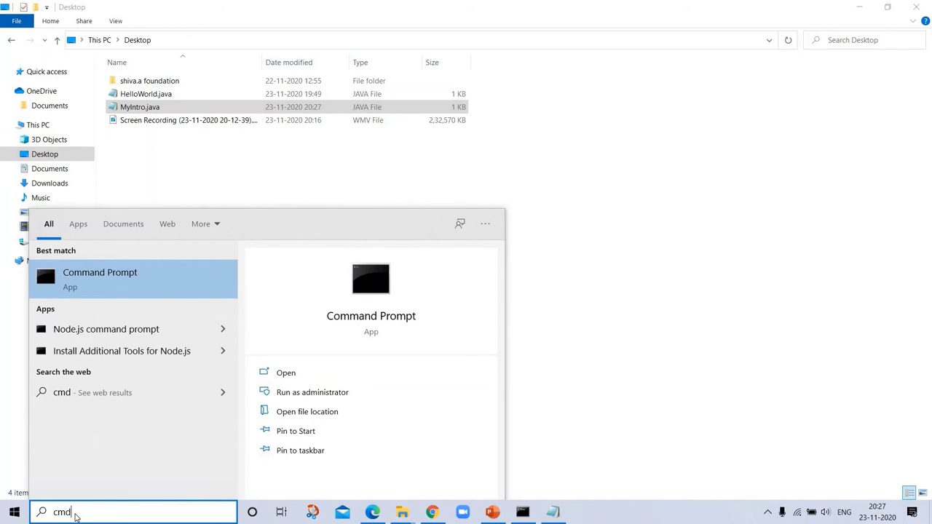
pyautogui.press('Return')
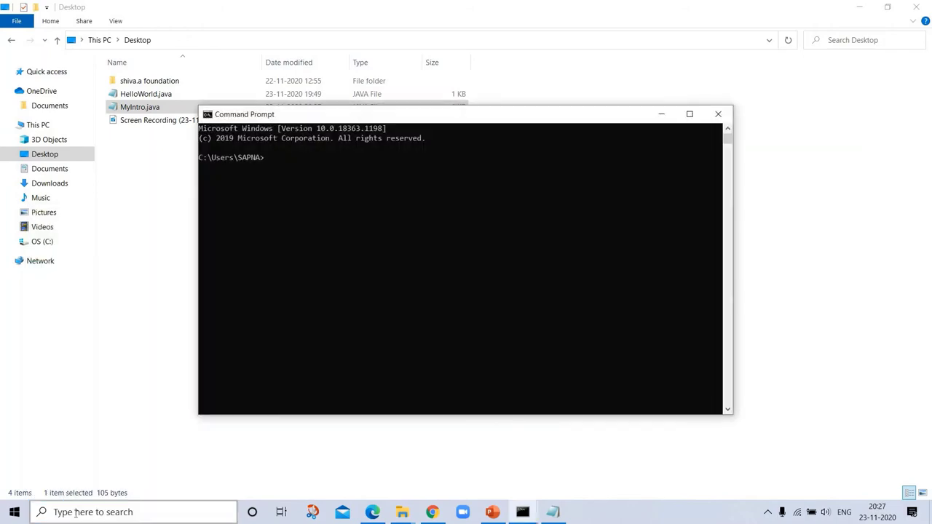
pyautogui.write('desktop')
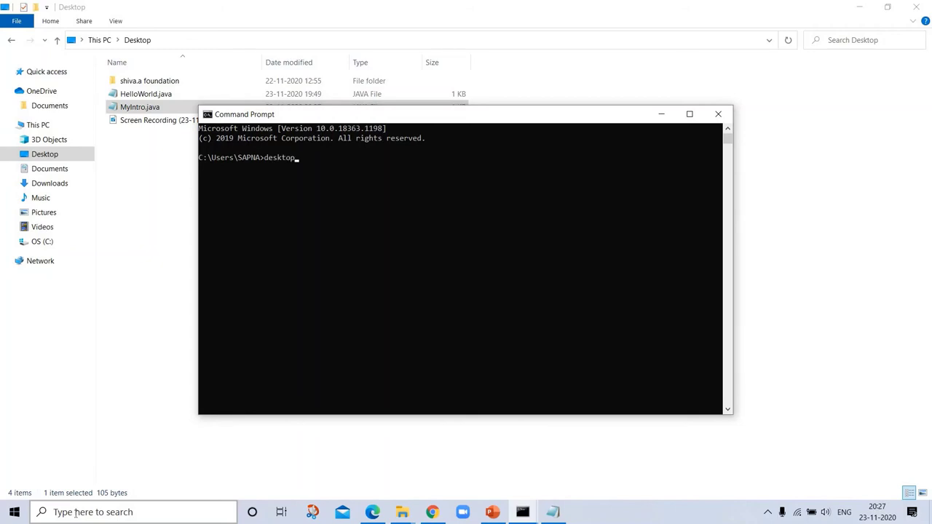